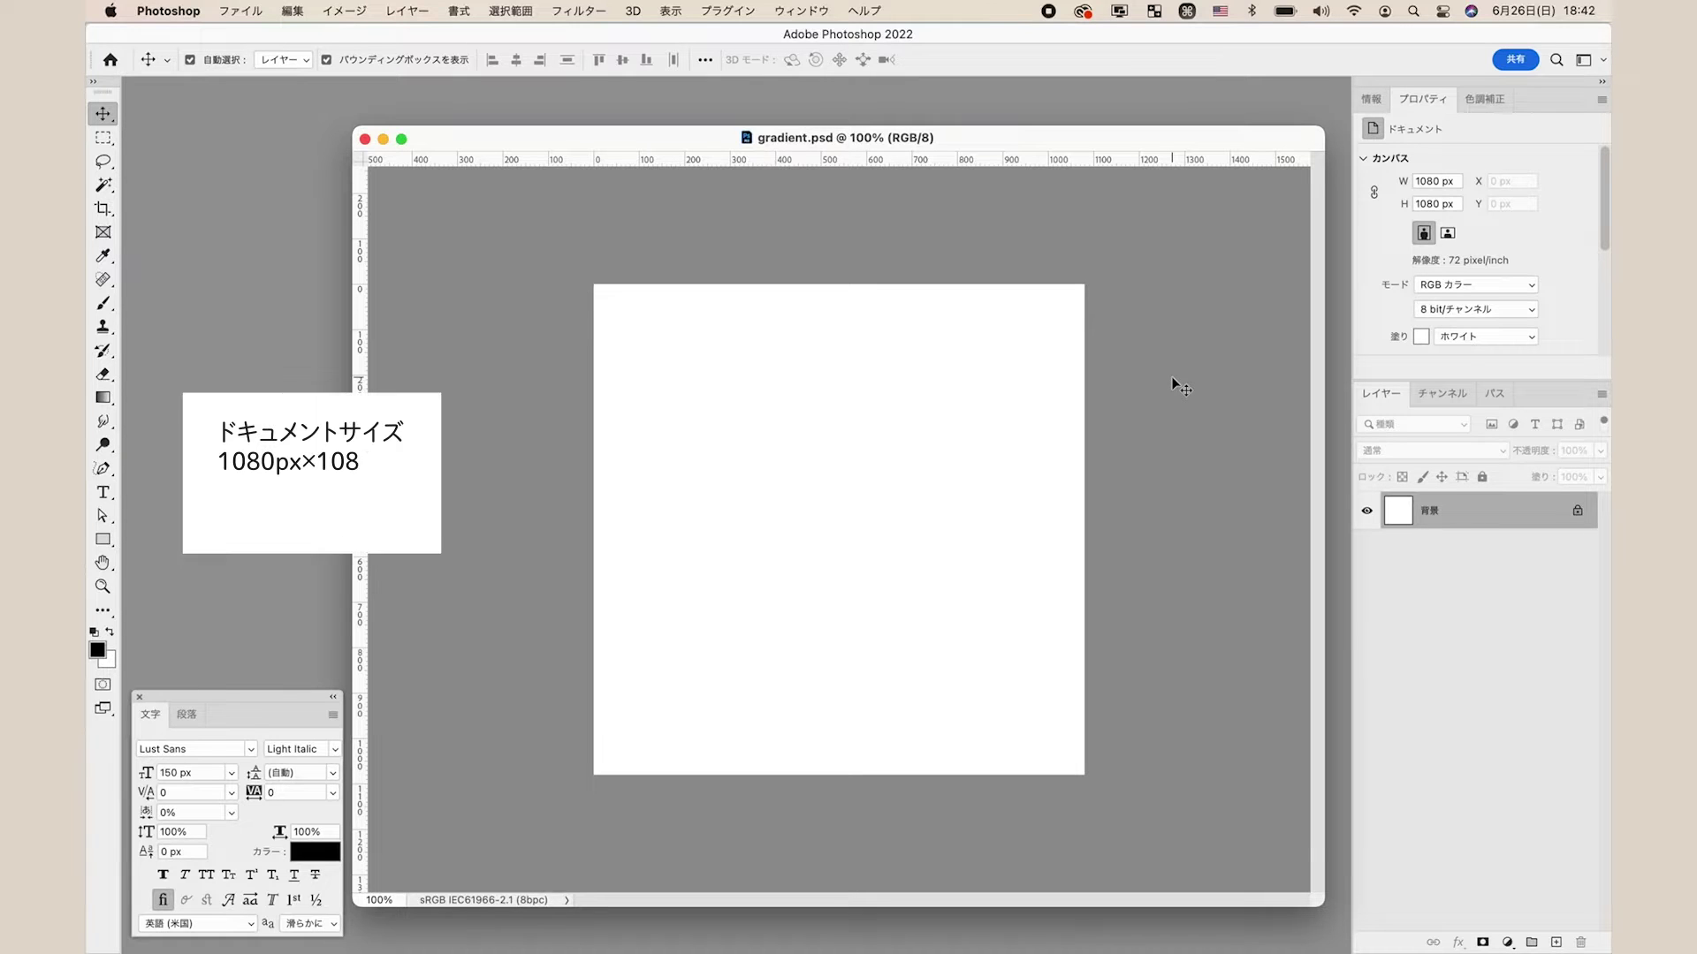
Step: Add a new layer and set up a soft round 800 px brush
{"action": "left_click", "coordinate": [1556, 942]}
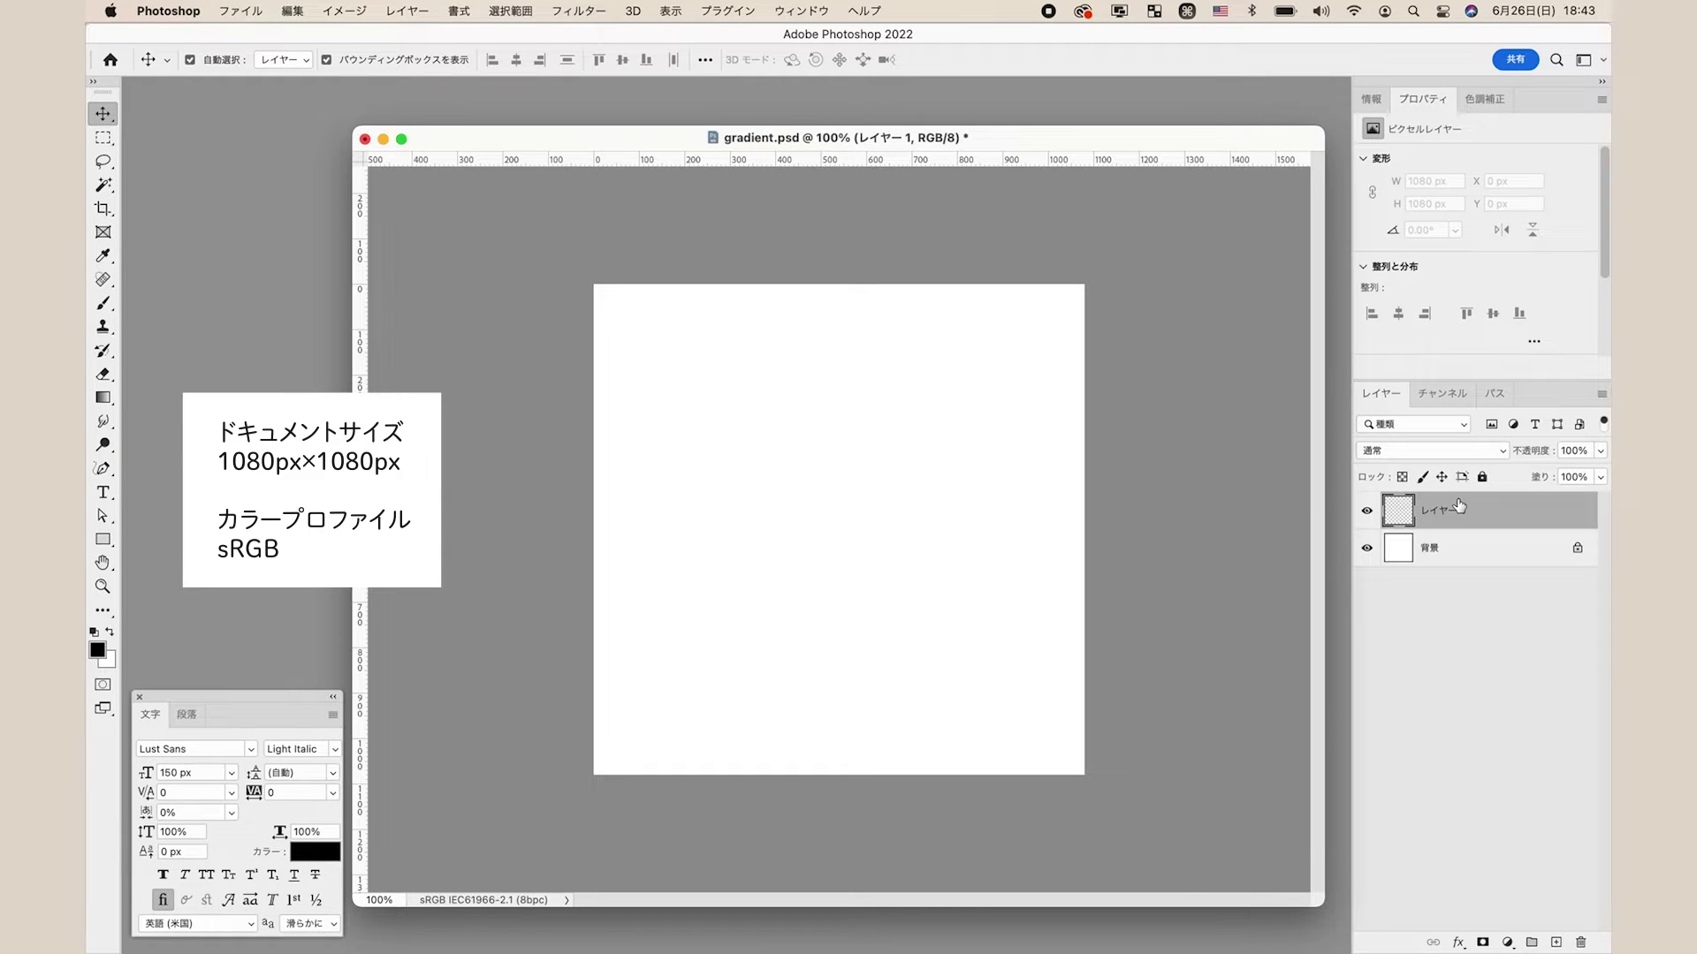
{"action": "left_click", "coordinate": [102, 304]}
{"action": "left_click", "coordinate": [216, 59]}
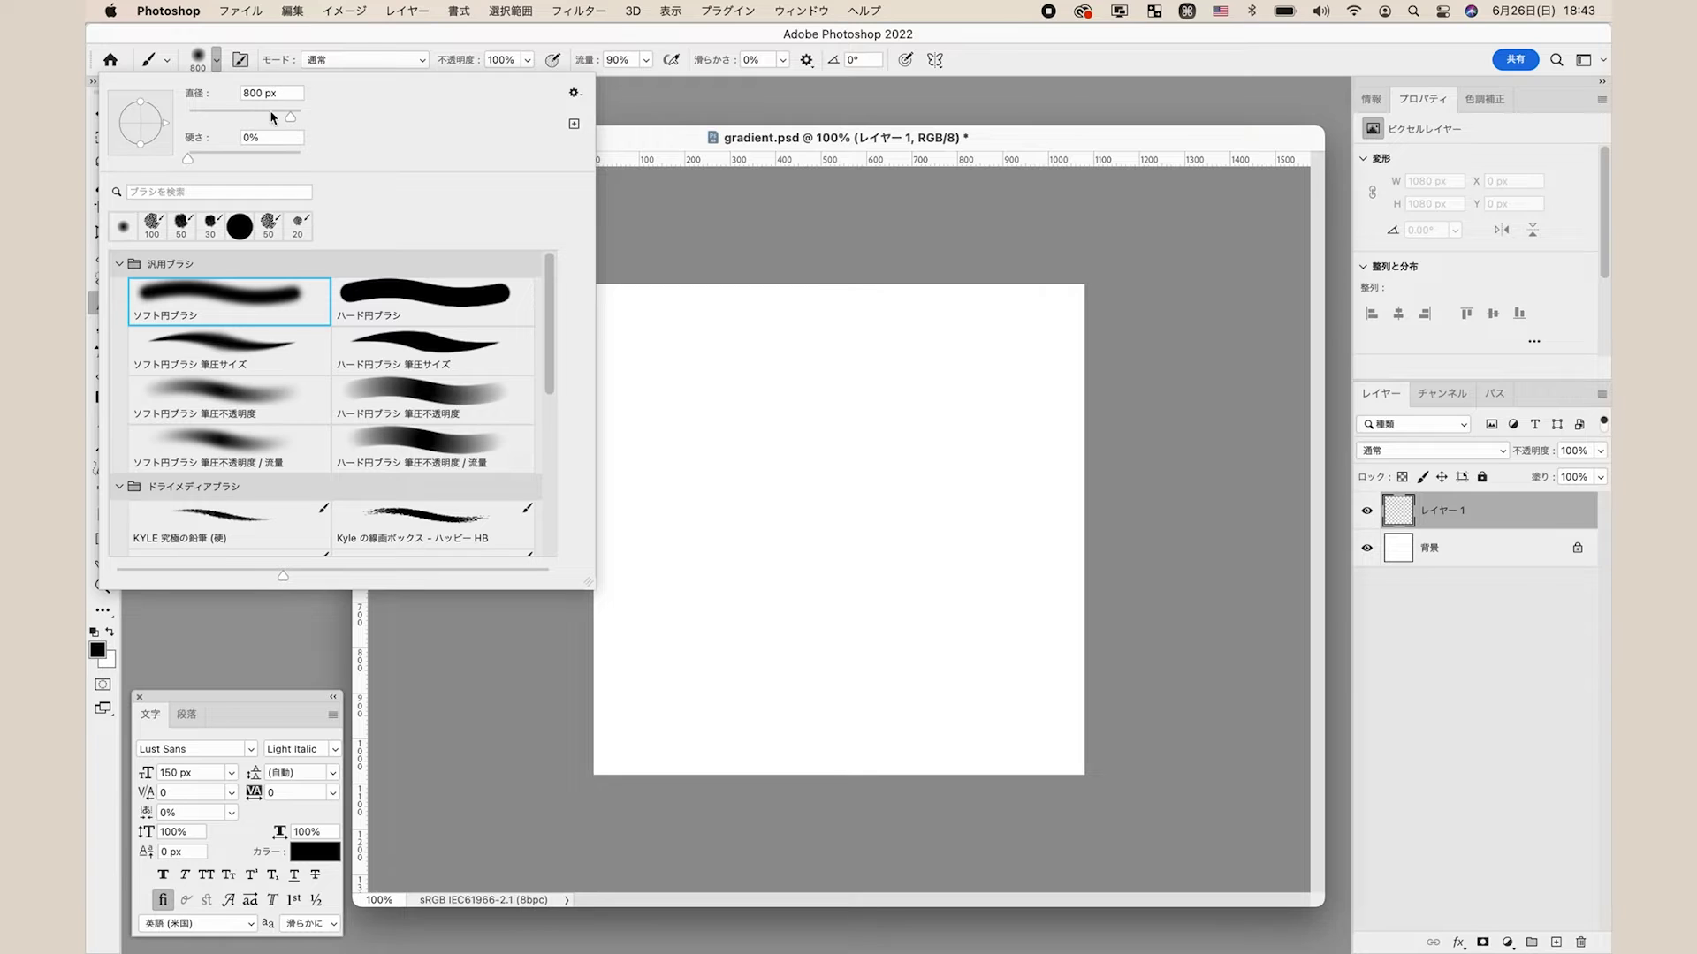
{"action": "left_click", "coordinate": [666, 111]}
Step: Paint a single soft #63d2b4 green blob at the lower left of the canvas
{"action": "key", "text": "i"}
{"action": "type", "text": "63d2b4"}
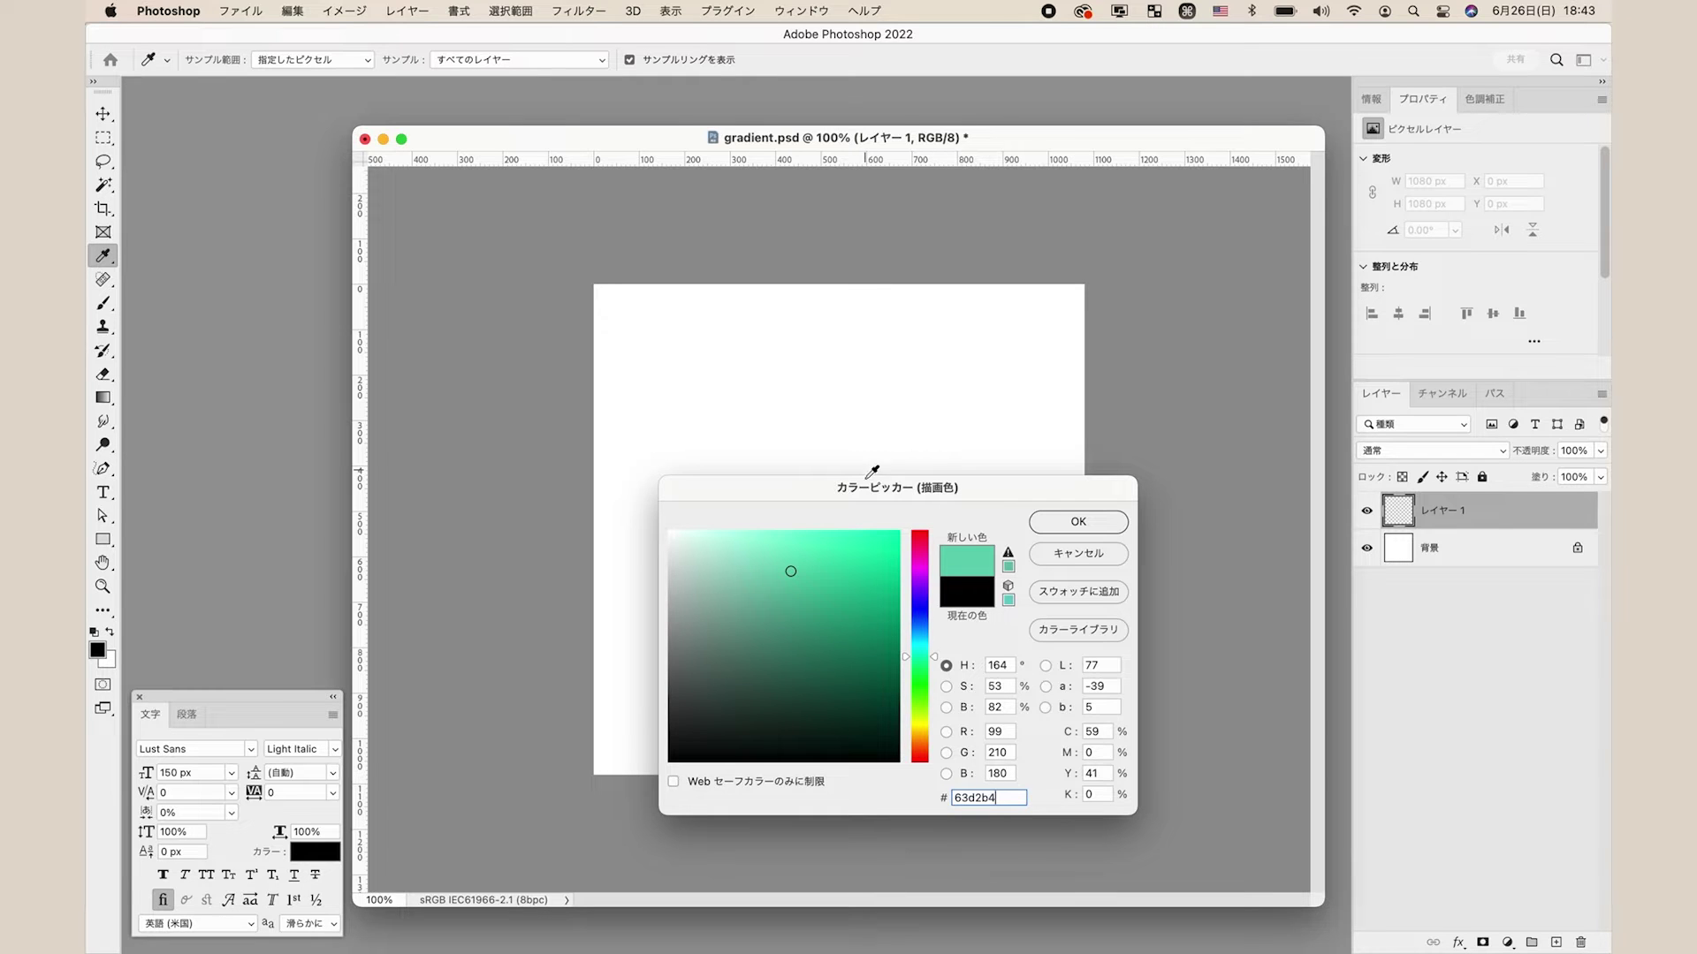
{"action": "left_click", "coordinate": [1077, 522]}
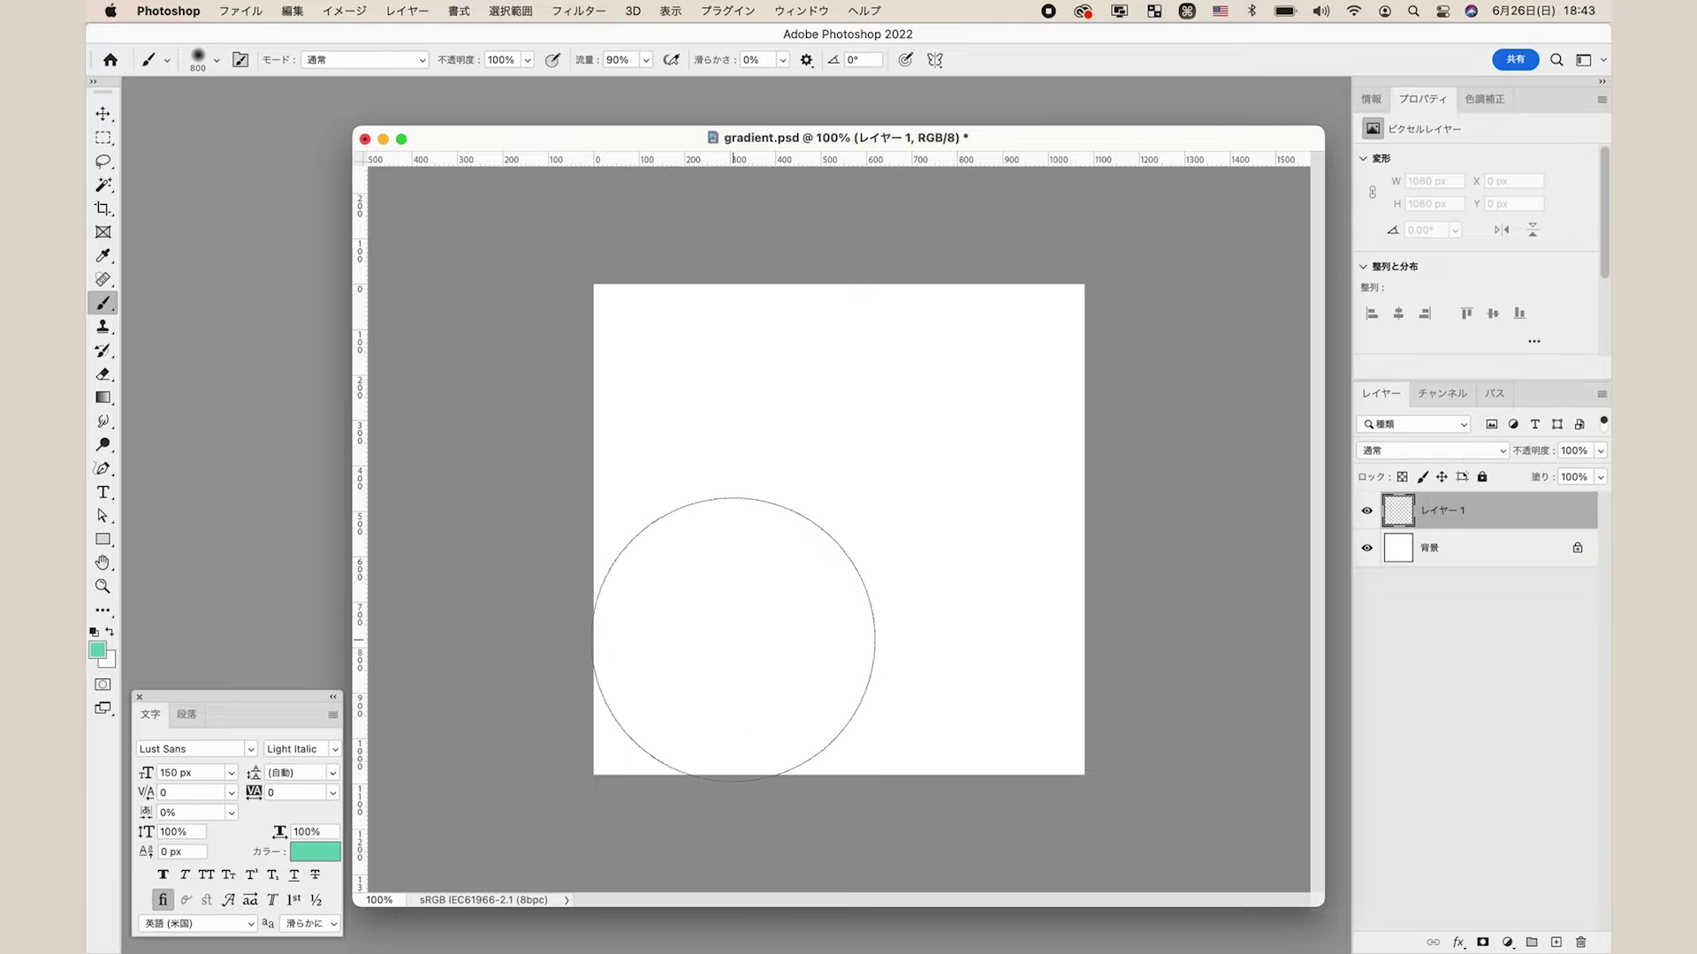
{"action": "left_click", "coordinate": [728, 640]}
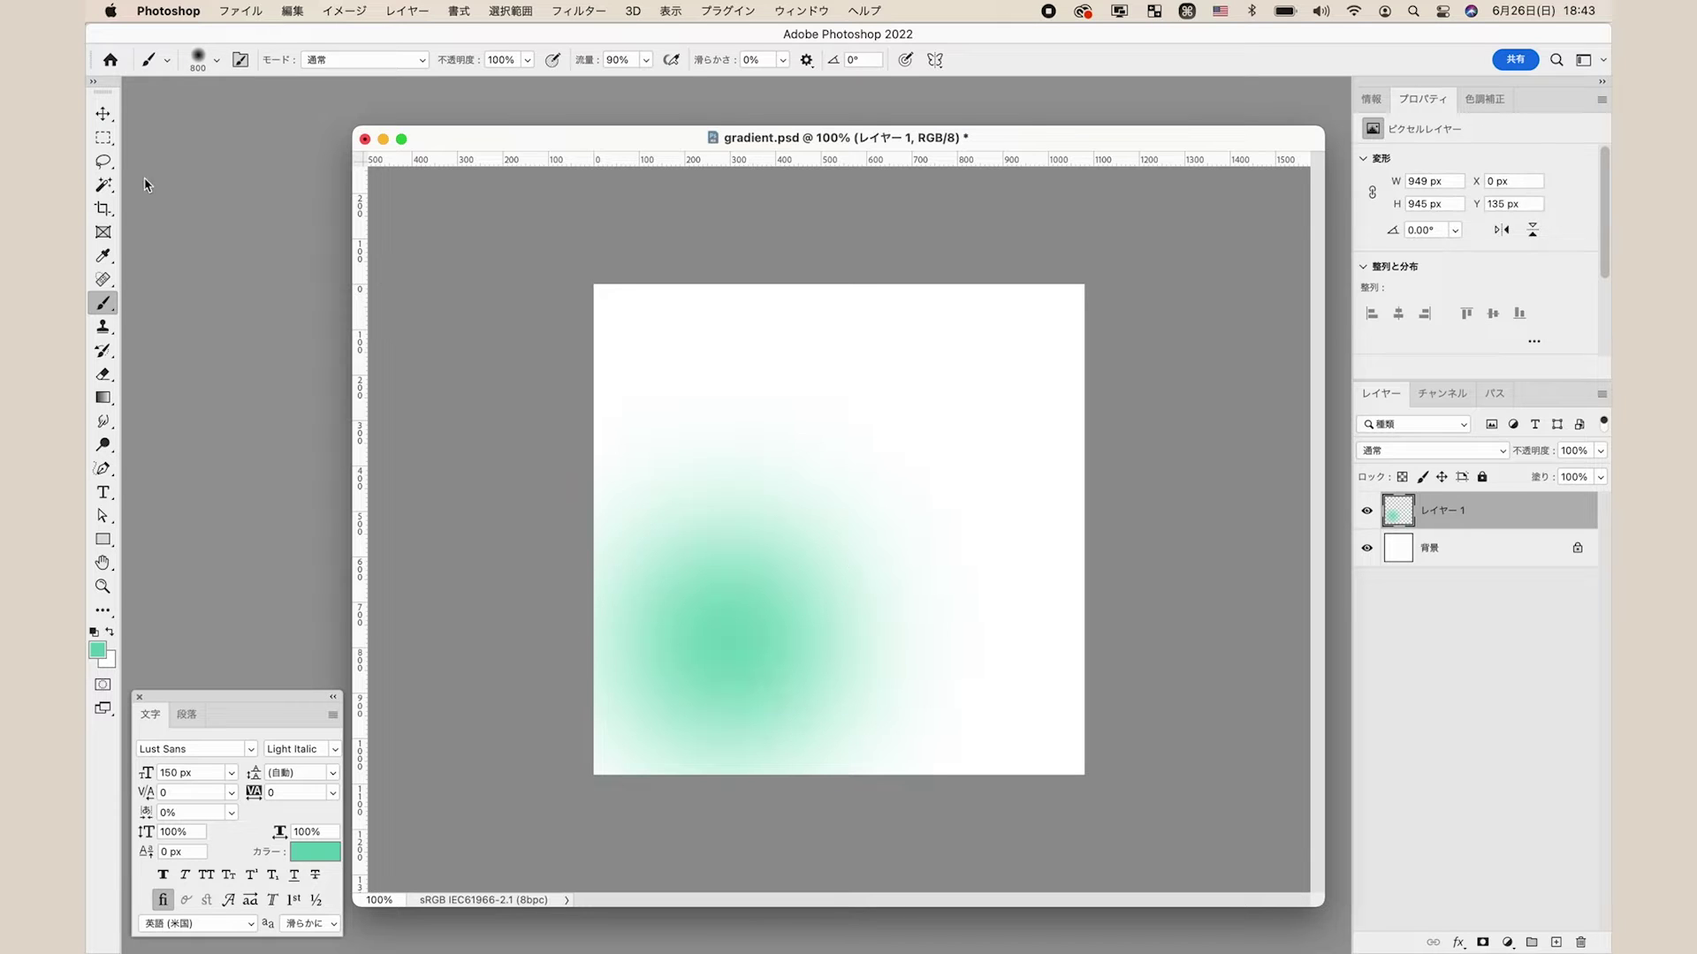
{"action": "left_click", "coordinate": [103, 113]}
{"action": "left_click", "coordinate": [1555, 659]}
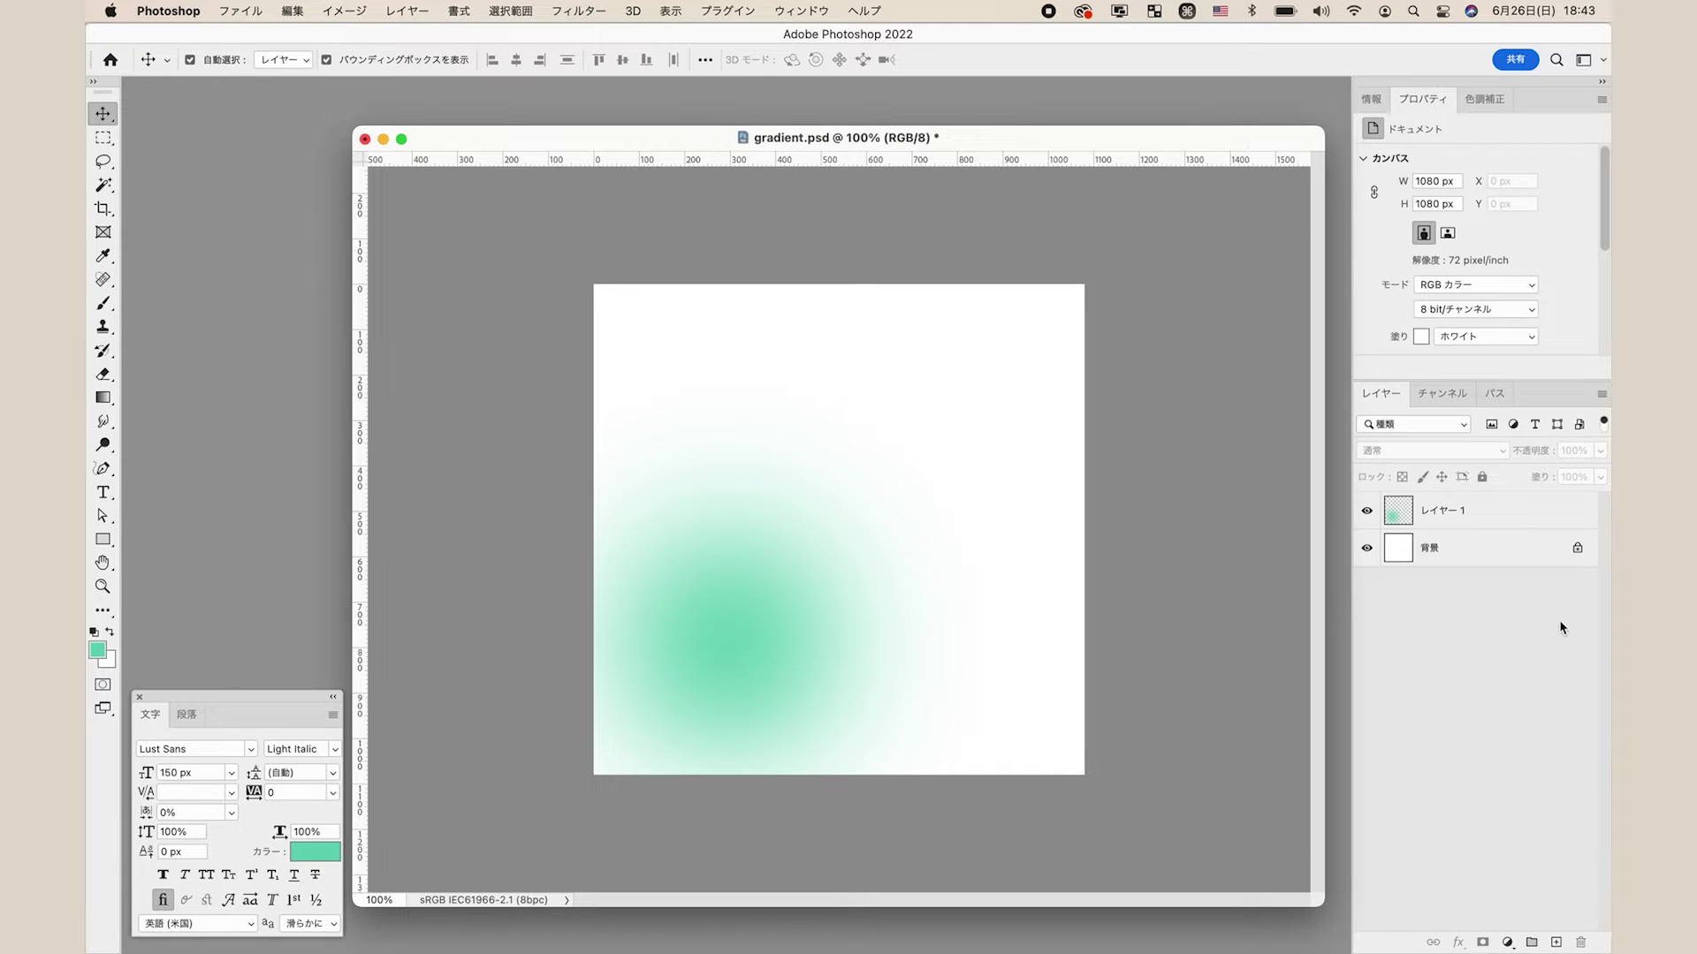
Step: On a new layer, paint a soft #e39ed9 pink blob at the upper right
{"action": "left_click", "coordinate": [1556, 942]}
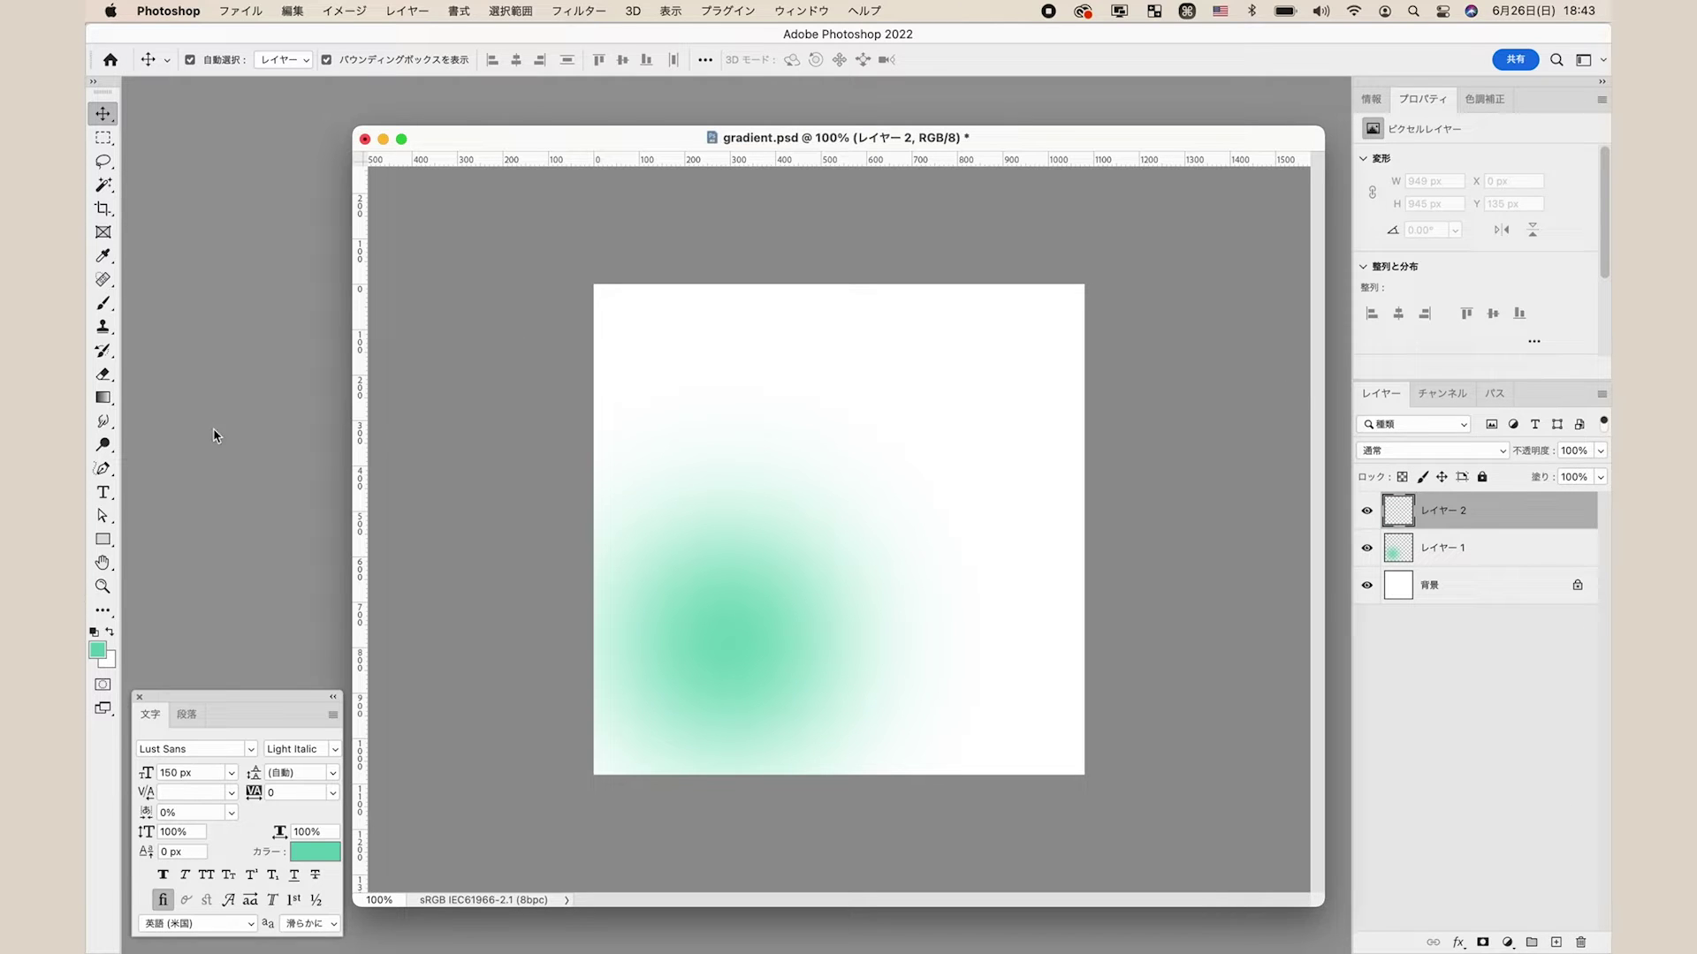
{"action": "left_click", "coordinate": [99, 654]}
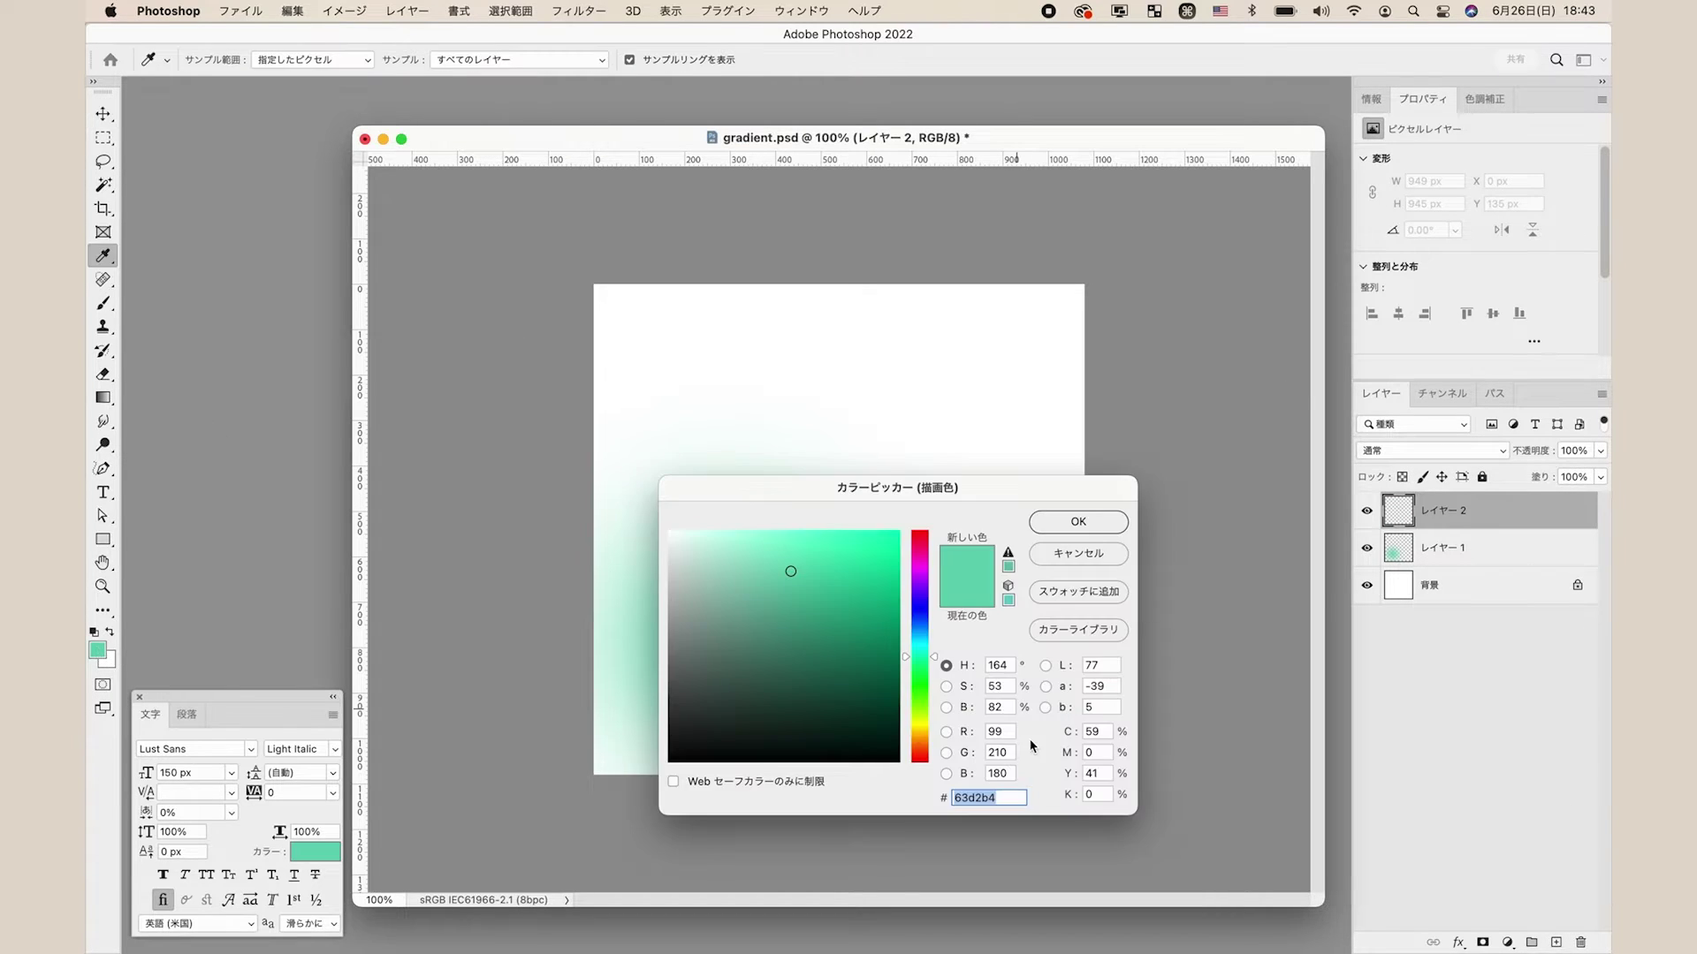
{"action": "type", "text": "e39ed9"}
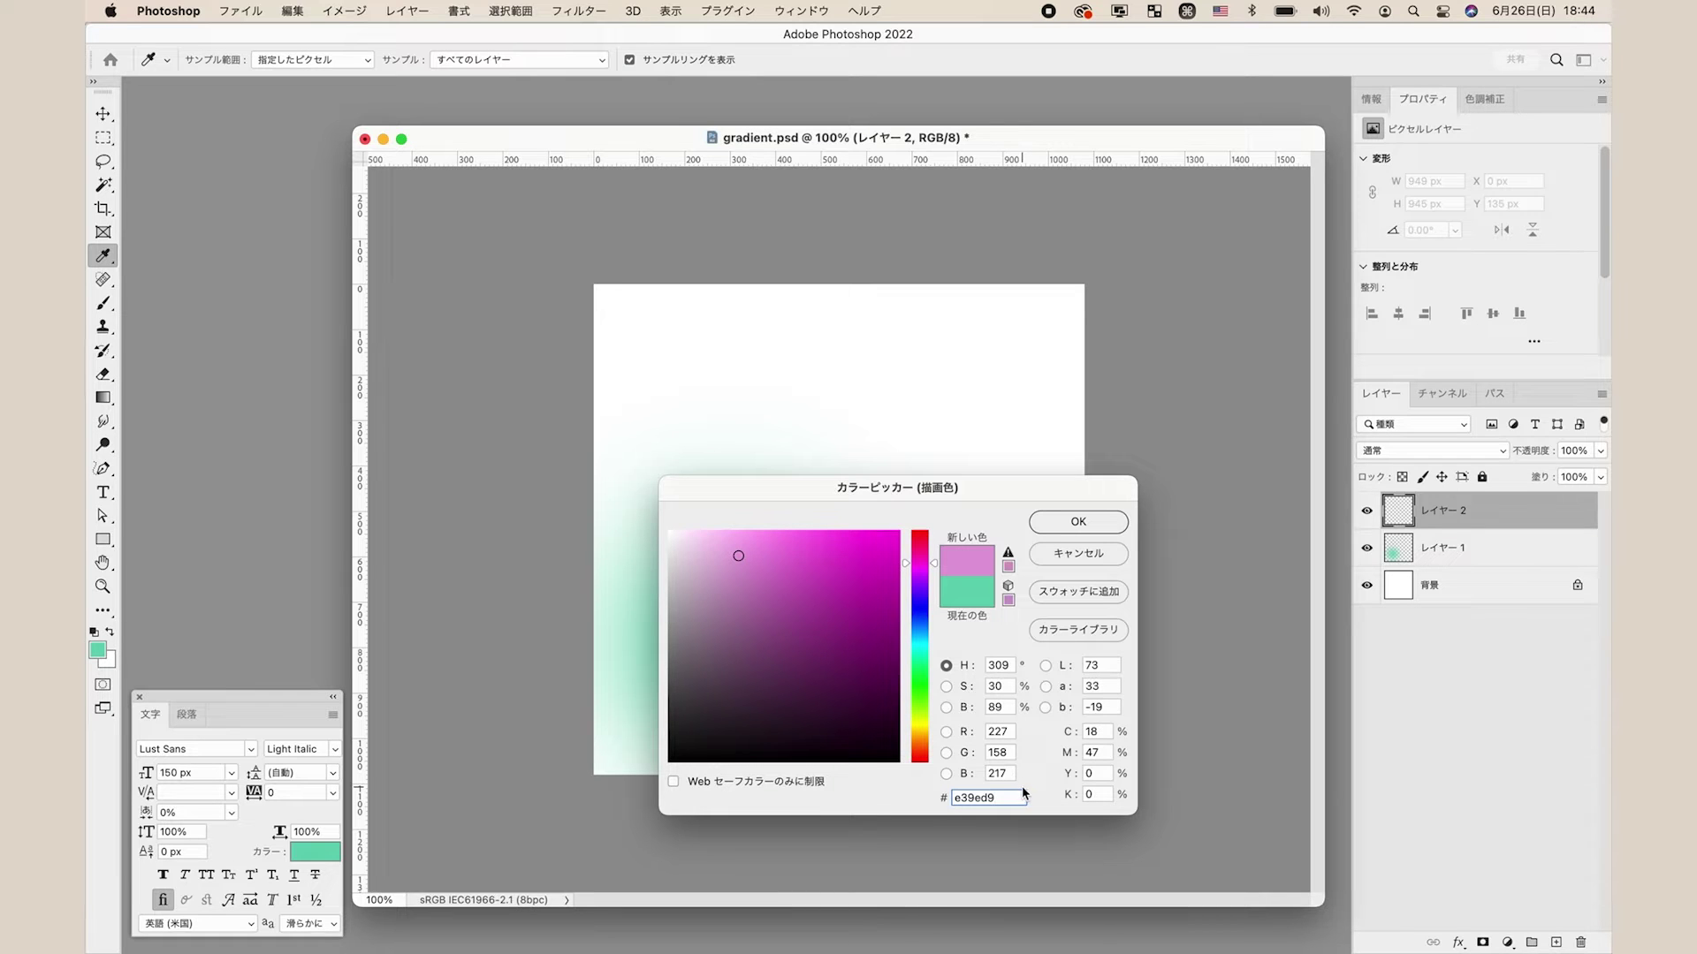
{"action": "left_click", "coordinate": [1078, 522]}
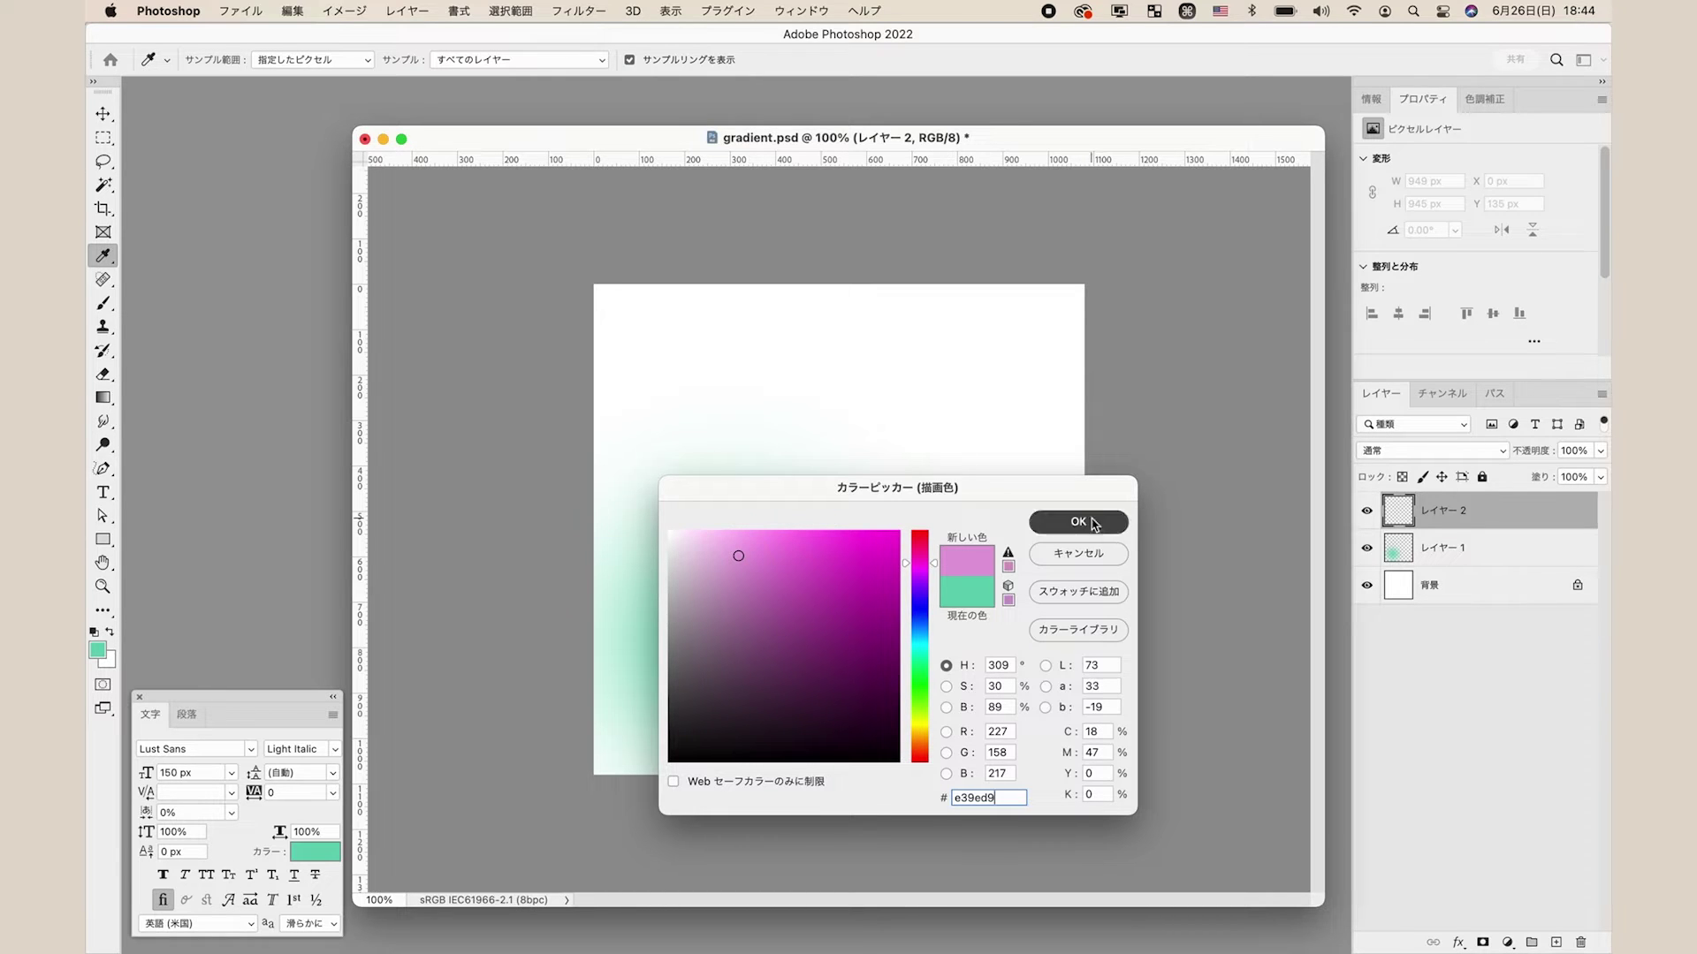
{"action": "key", "text": "b"}
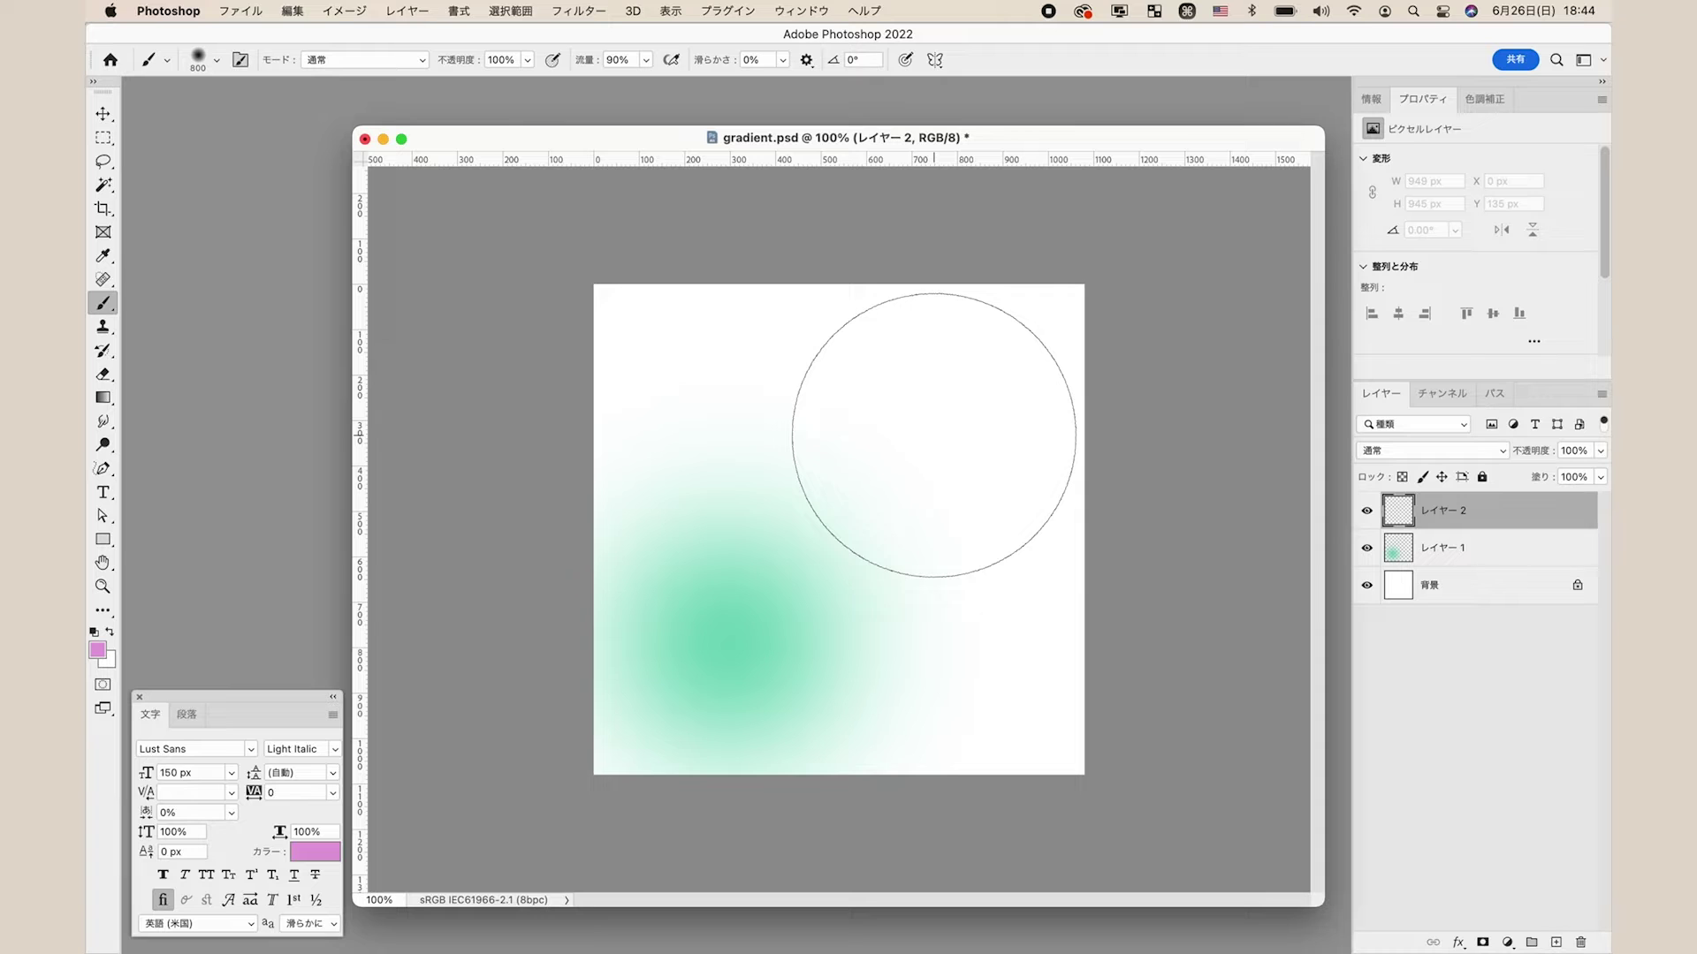
{"action": "left_click", "coordinate": [933, 435]}
{"action": "left_click", "coordinate": [104, 113]}
{"action": "left_click", "coordinate": [1564, 768]}
Step: On another new layer, paint a soft #fff089 yellow blob at the lower right
{"action": "left_click", "coordinate": [1556, 942]}
{"action": "key", "text": "i"}
{"action": "left_click", "coordinate": [97, 650]}
{"action": "type", "text": "fff089"}
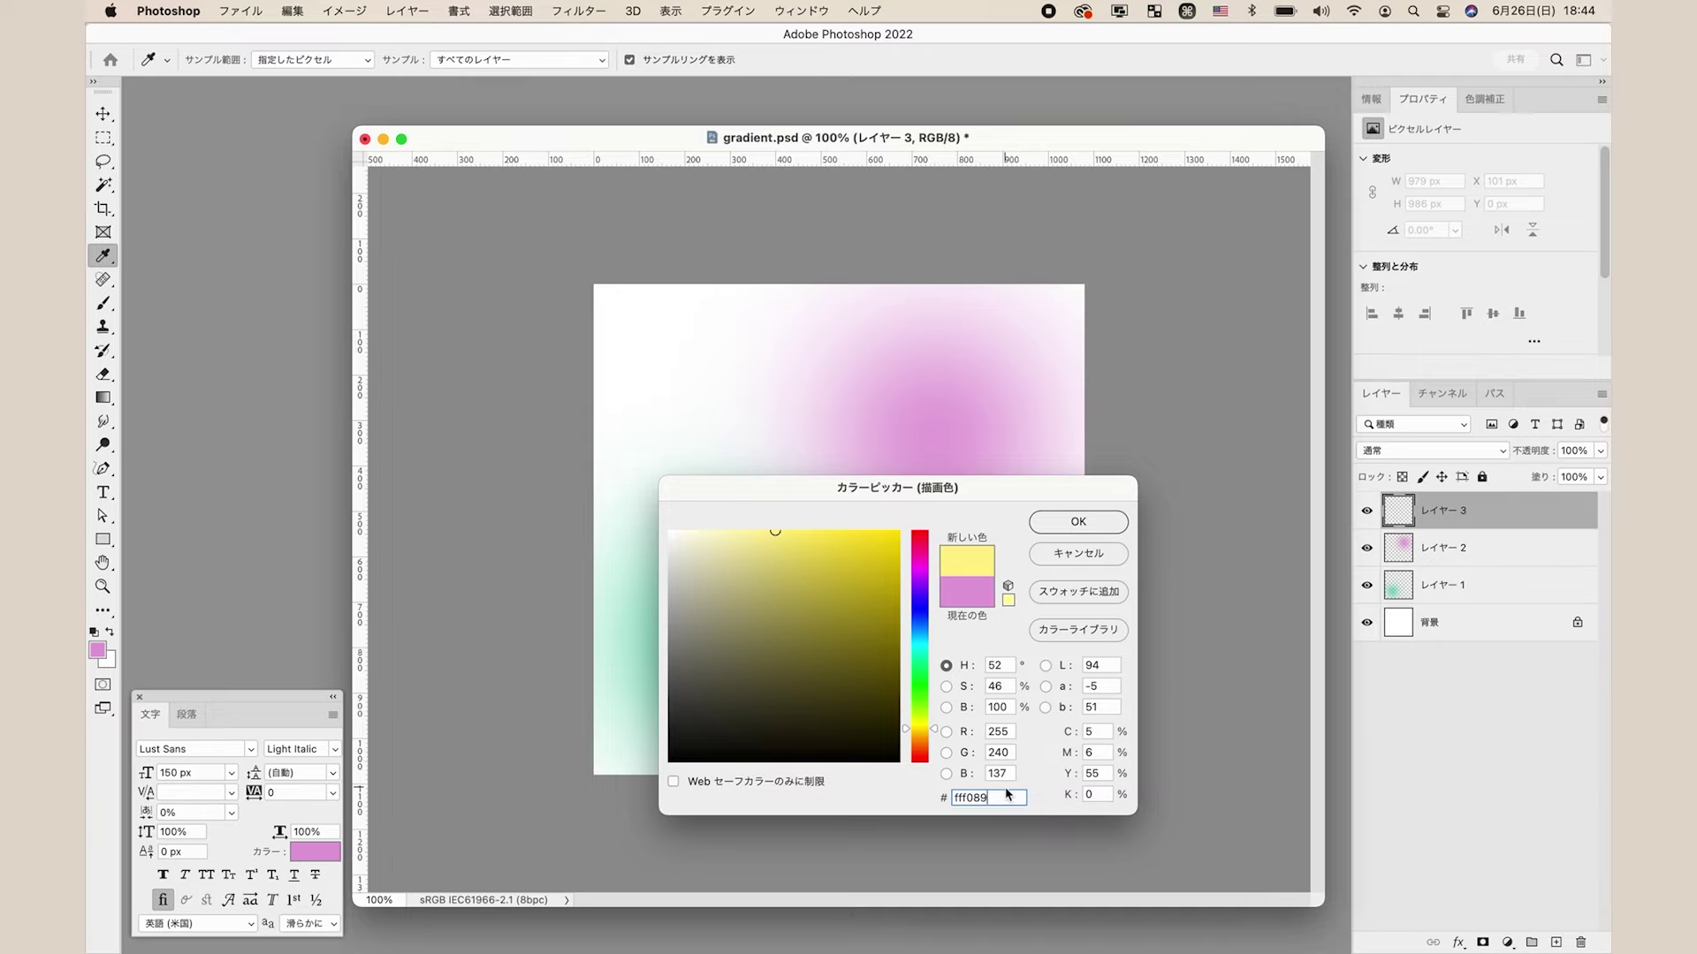
{"action": "left_click", "coordinate": [1078, 523]}
{"action": "key", "text": "b"}
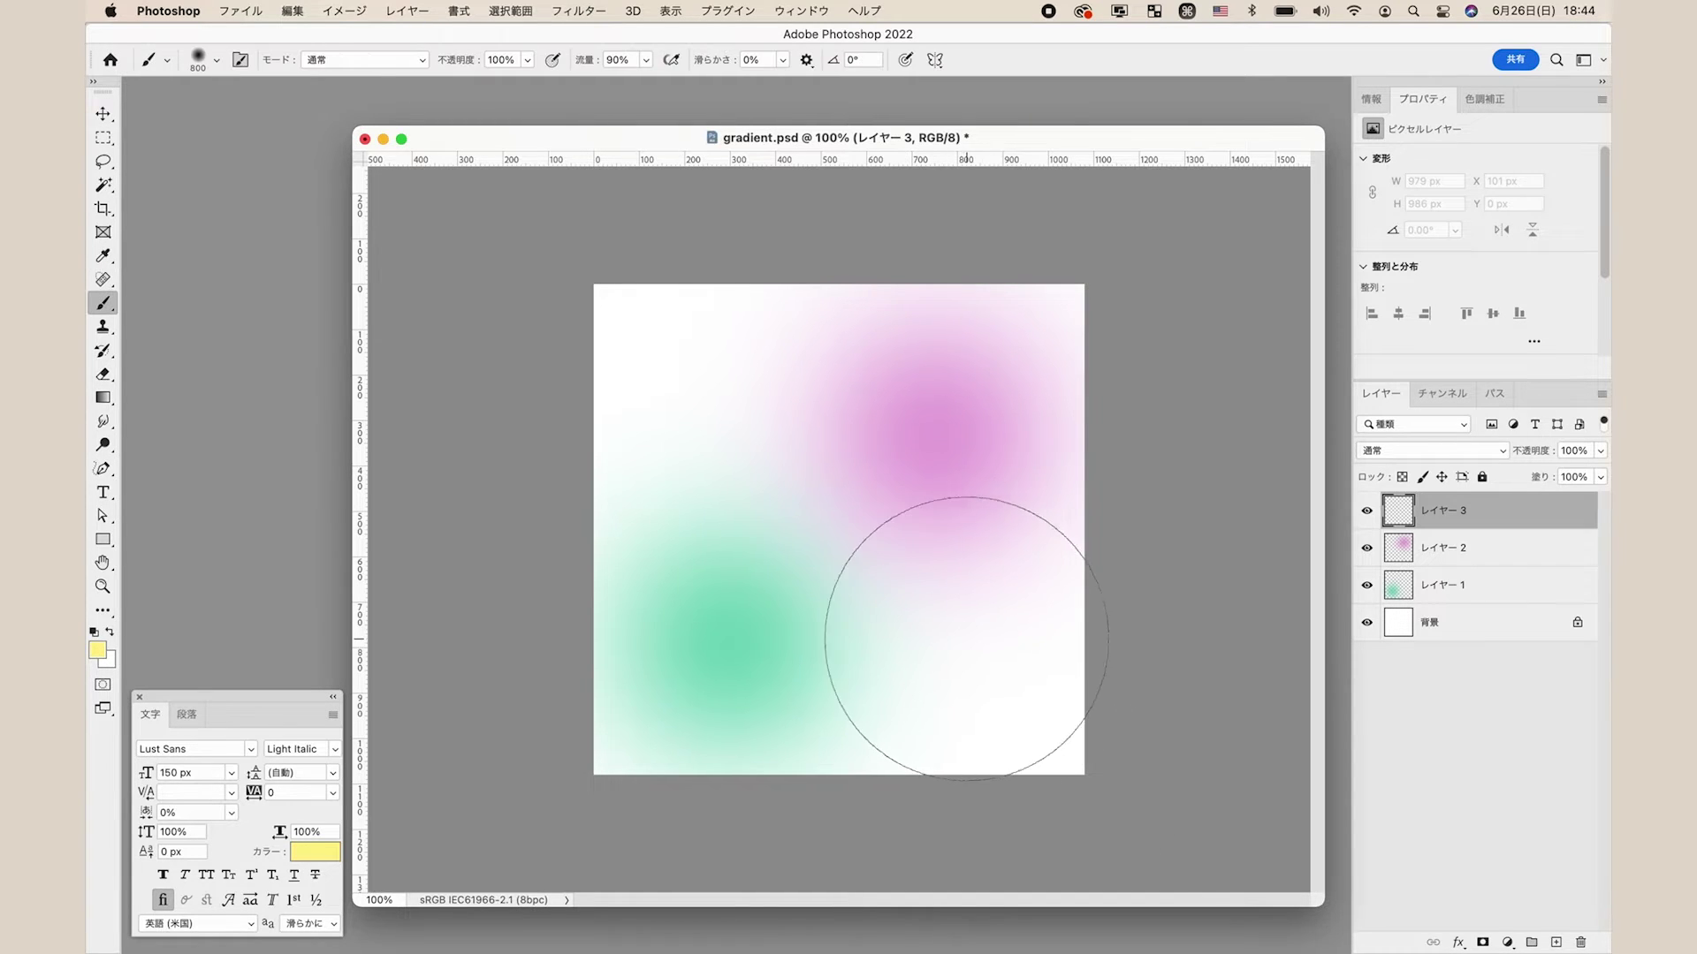
{"action": "left_click", "coordinate": [943, 630]}
{"action": "left_click", "coordinate": [1381, 777]}
{"action": "key", "text": "v"}
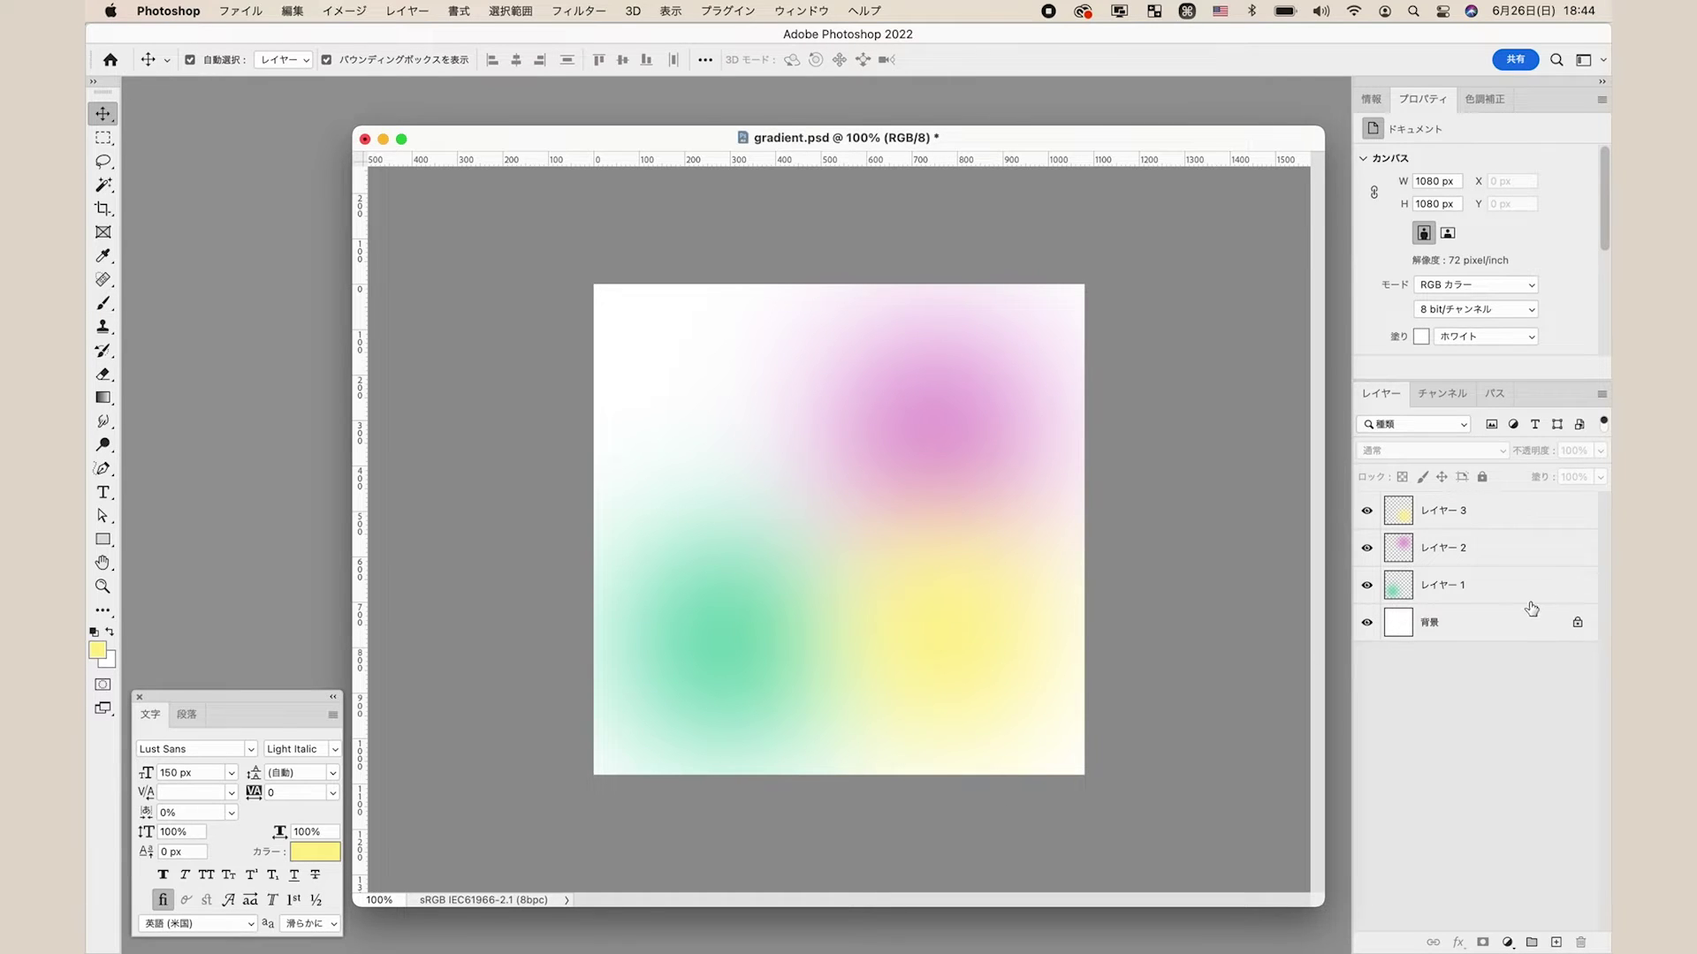
Step: Select Layers 1–3 and convert them into one smart object
{"action": "left_click", "coordinate": [1495, 598]}
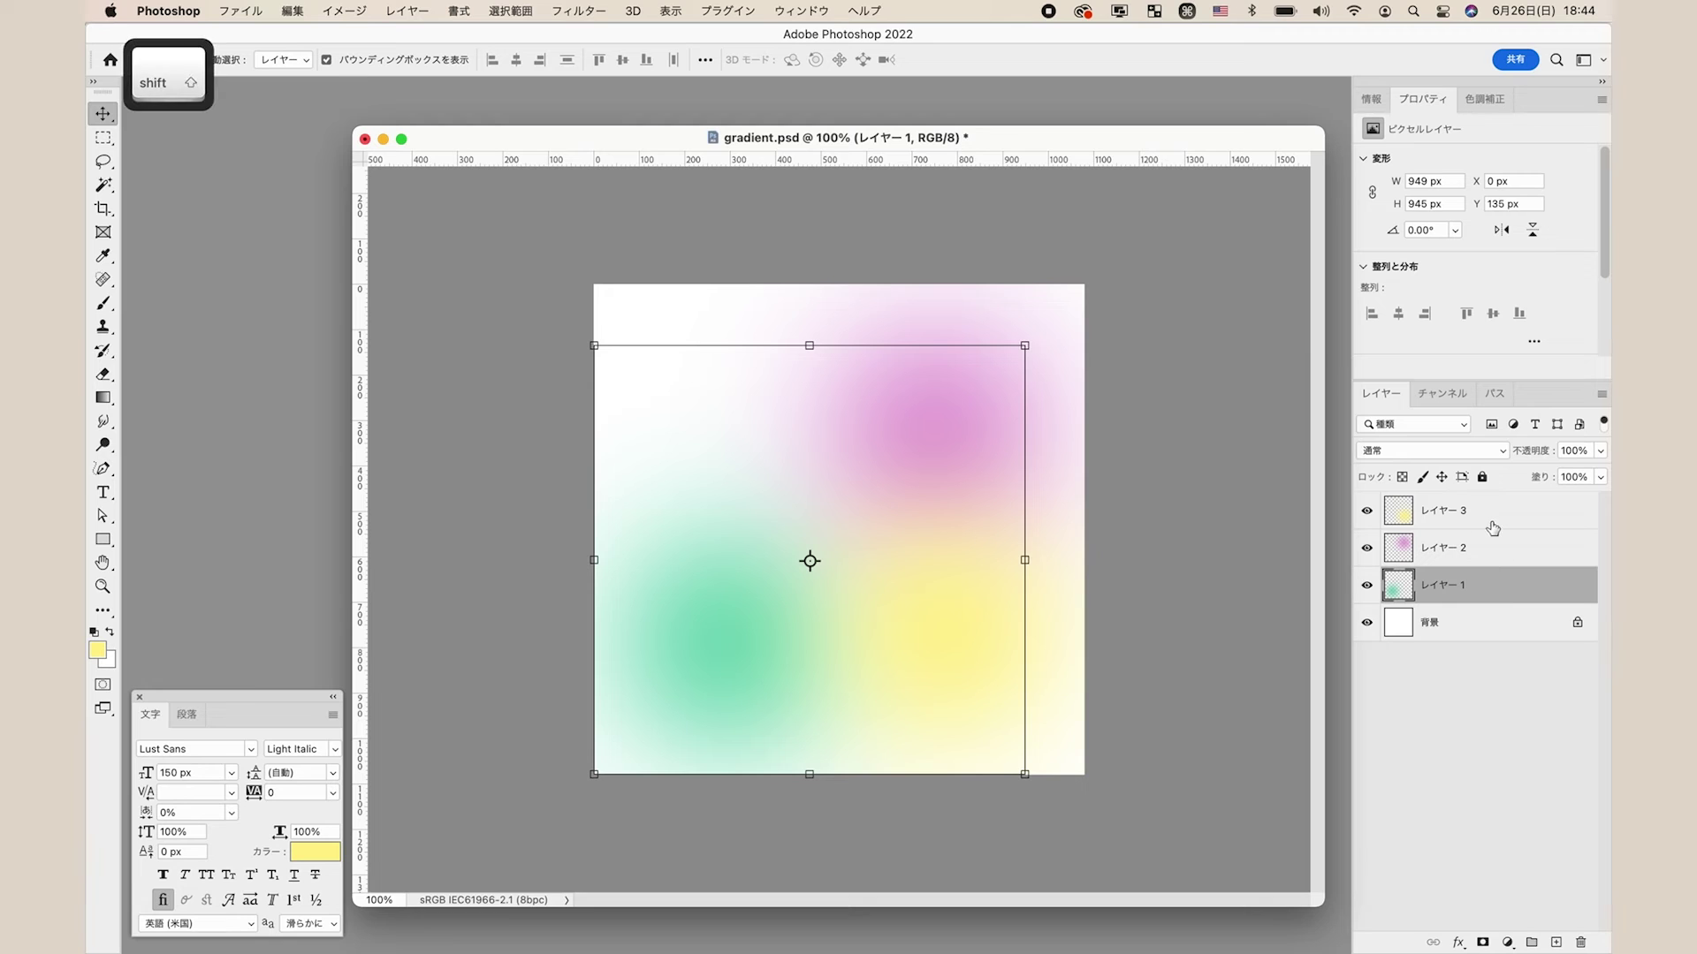
{"action": "left_click", "coordinate": [1493, 522], "text": "shift"}
{"action": "right_click", "coordinate": [1494, 522]}
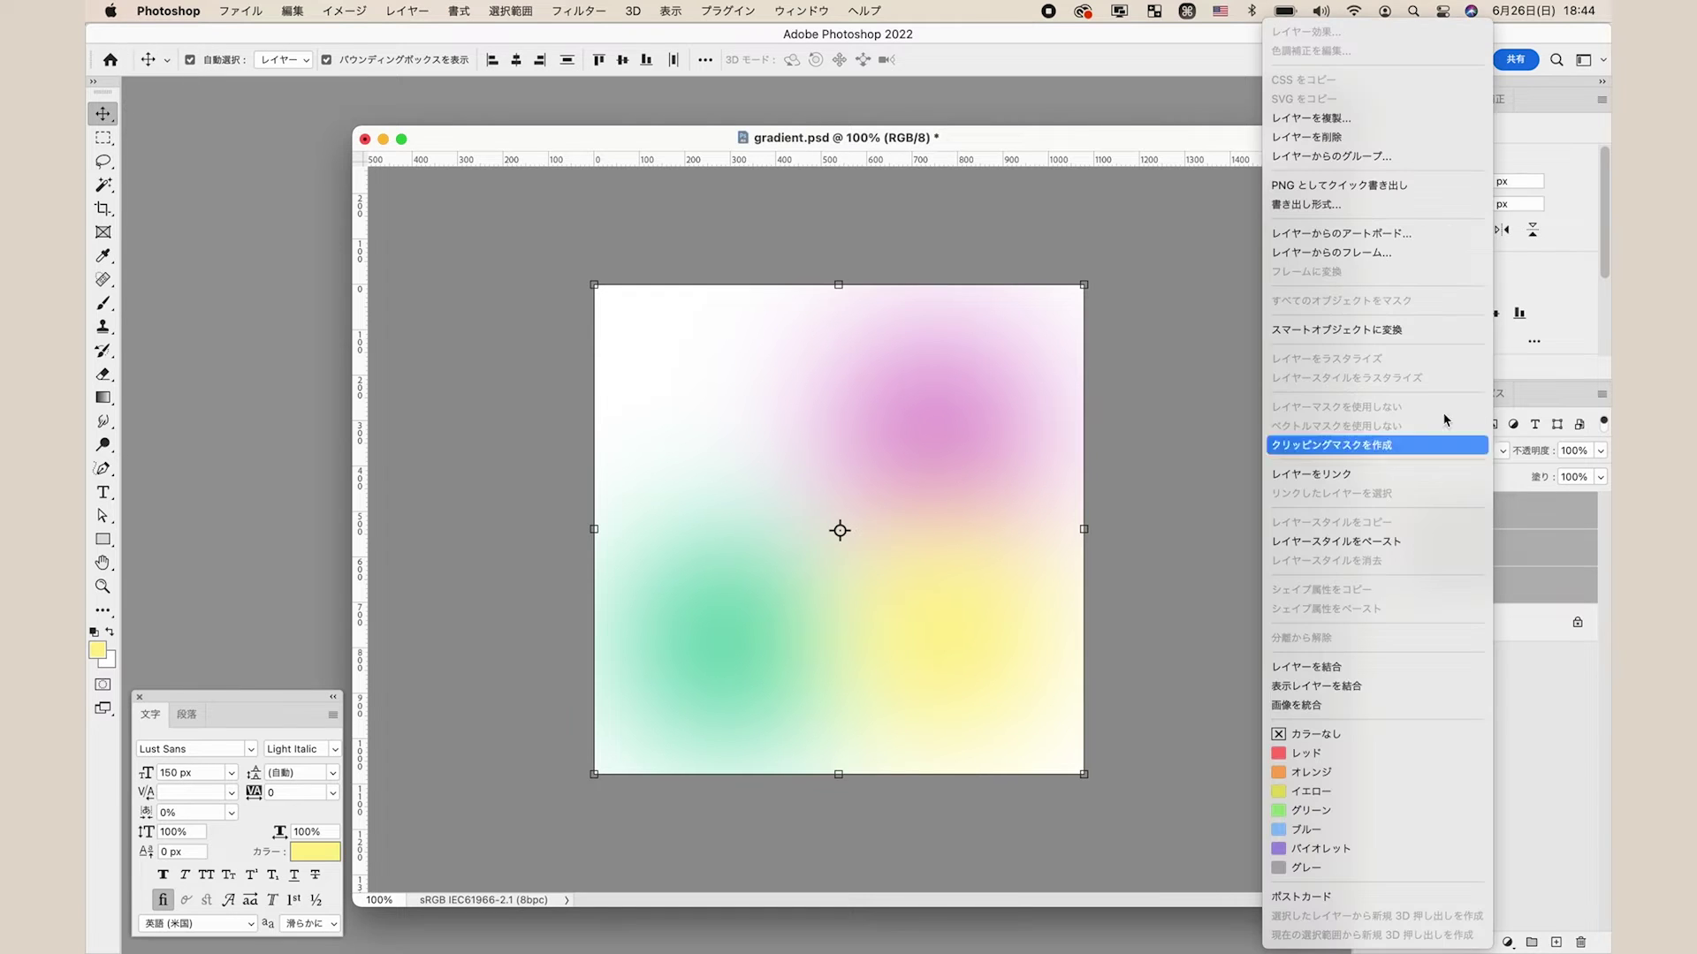
{"action": "left_click", "coordinate": [1386, 331]}
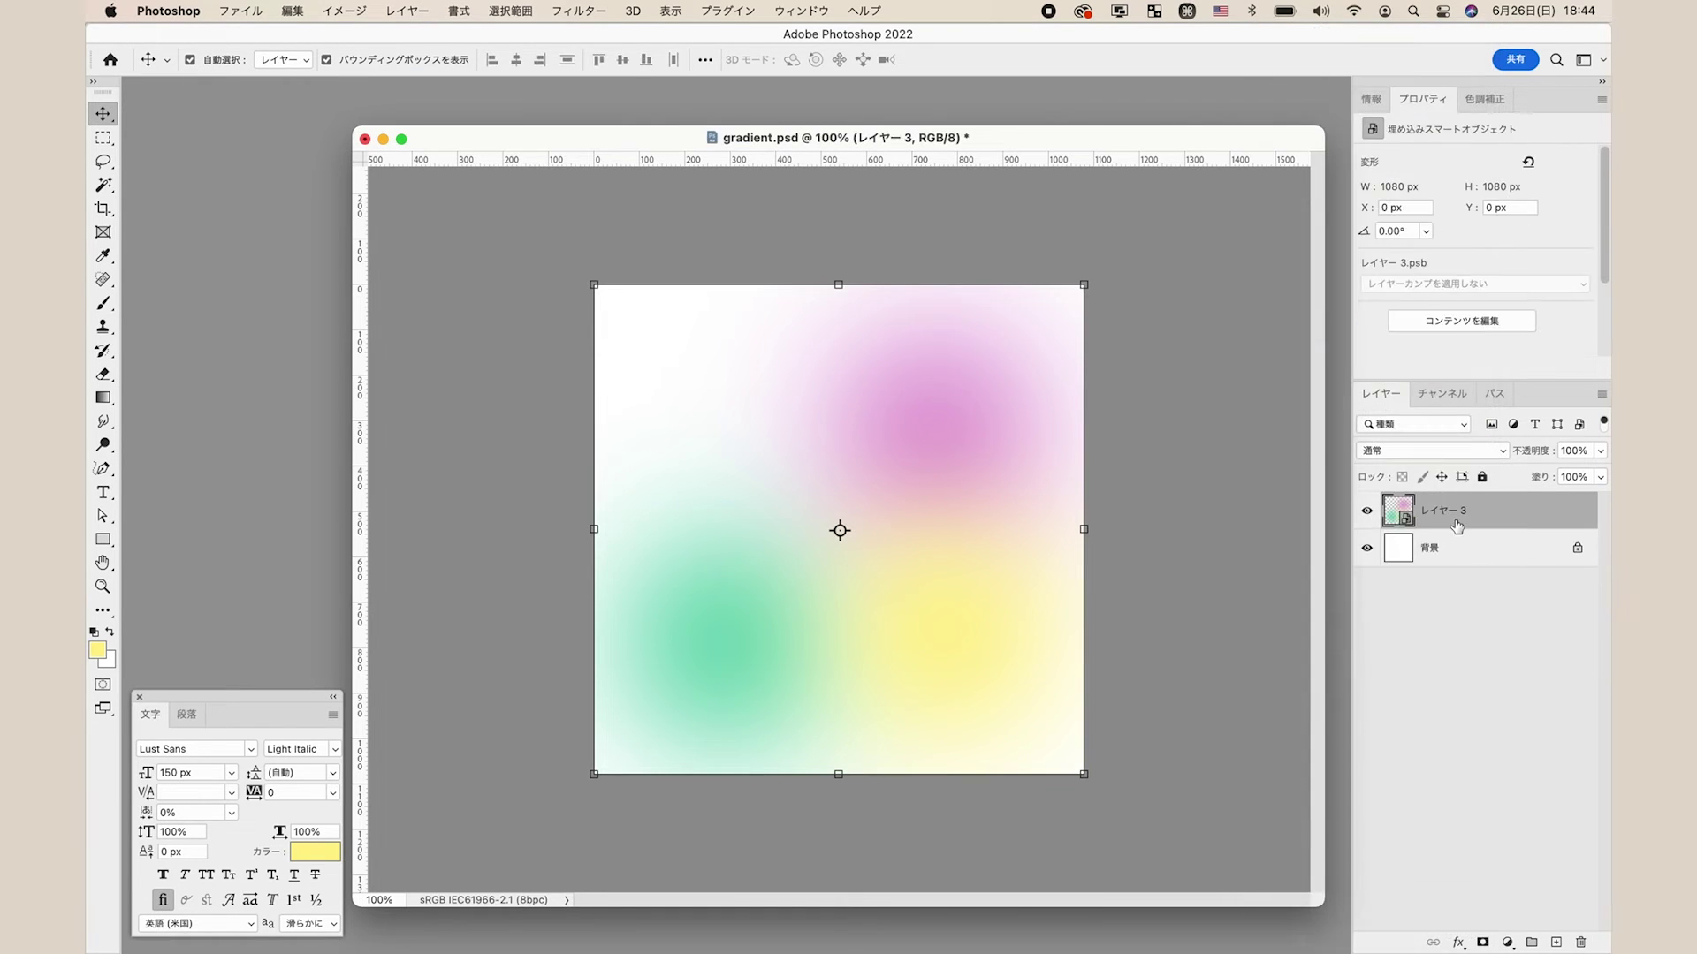
{"action": "left_click", "coordinate": [1511, 513]}
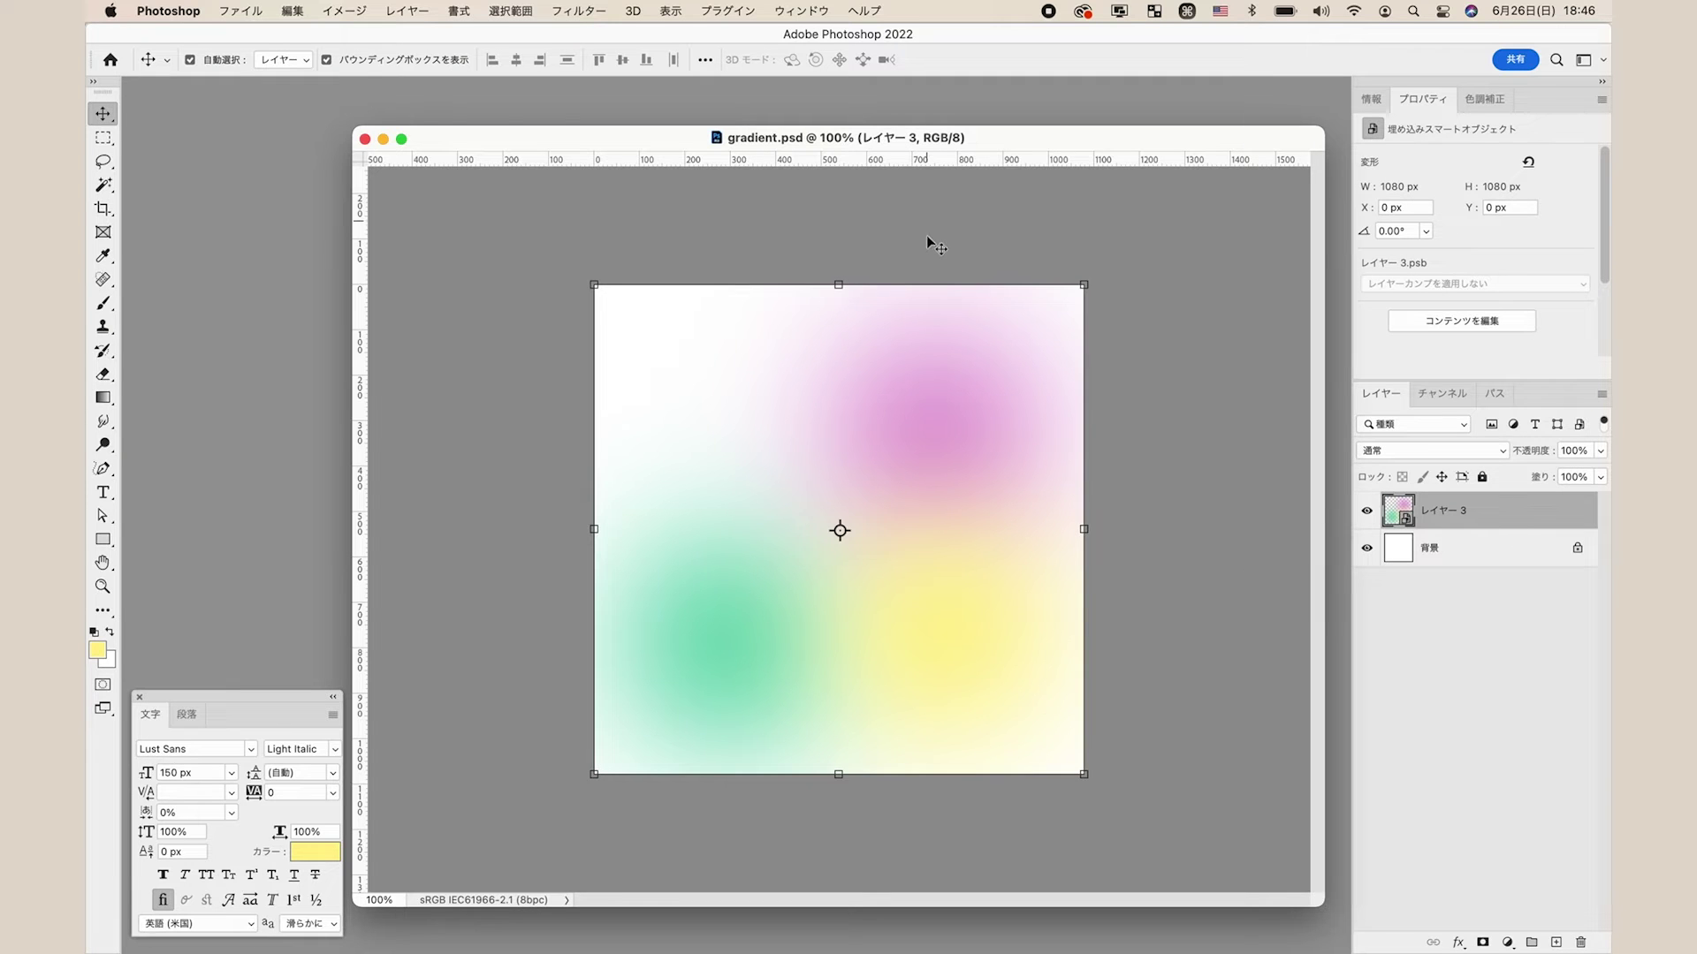
{"action": "left_click", "coordinate": [1085, 286]}
Step: Warp the smart object, splitting the grid through the pink area and moving the central point
{"action": "right_click", "coordinate": [988, 442]}
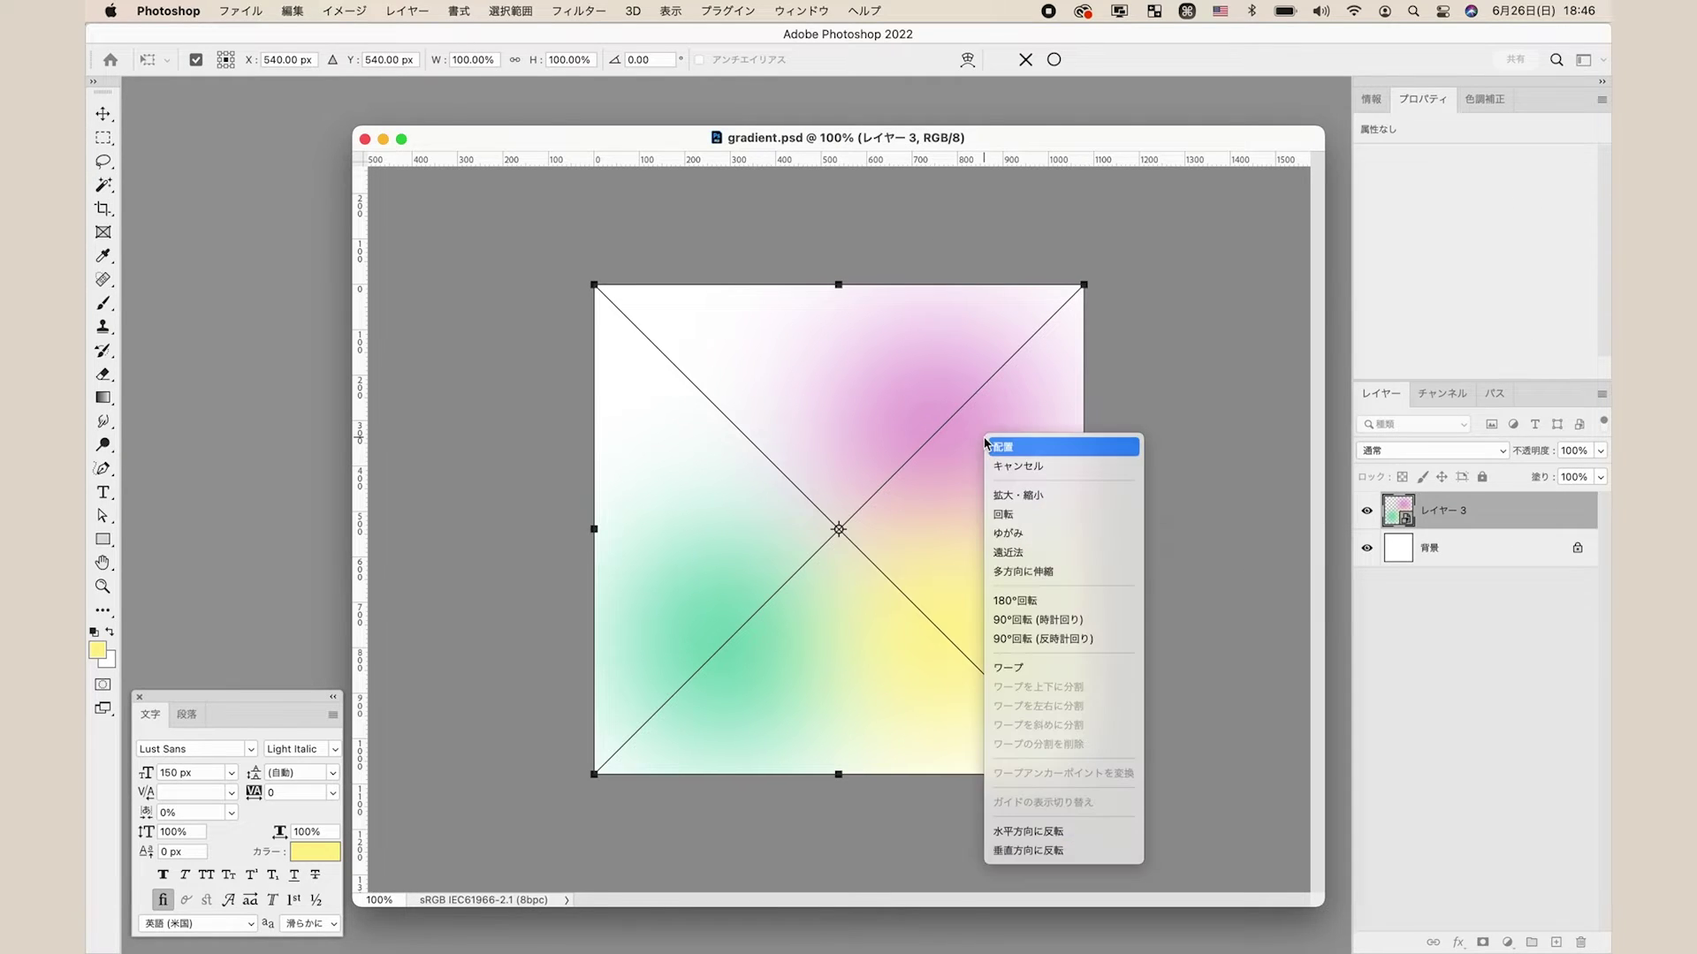
{"action": "left_click", "coordinate": [1095, 675]}
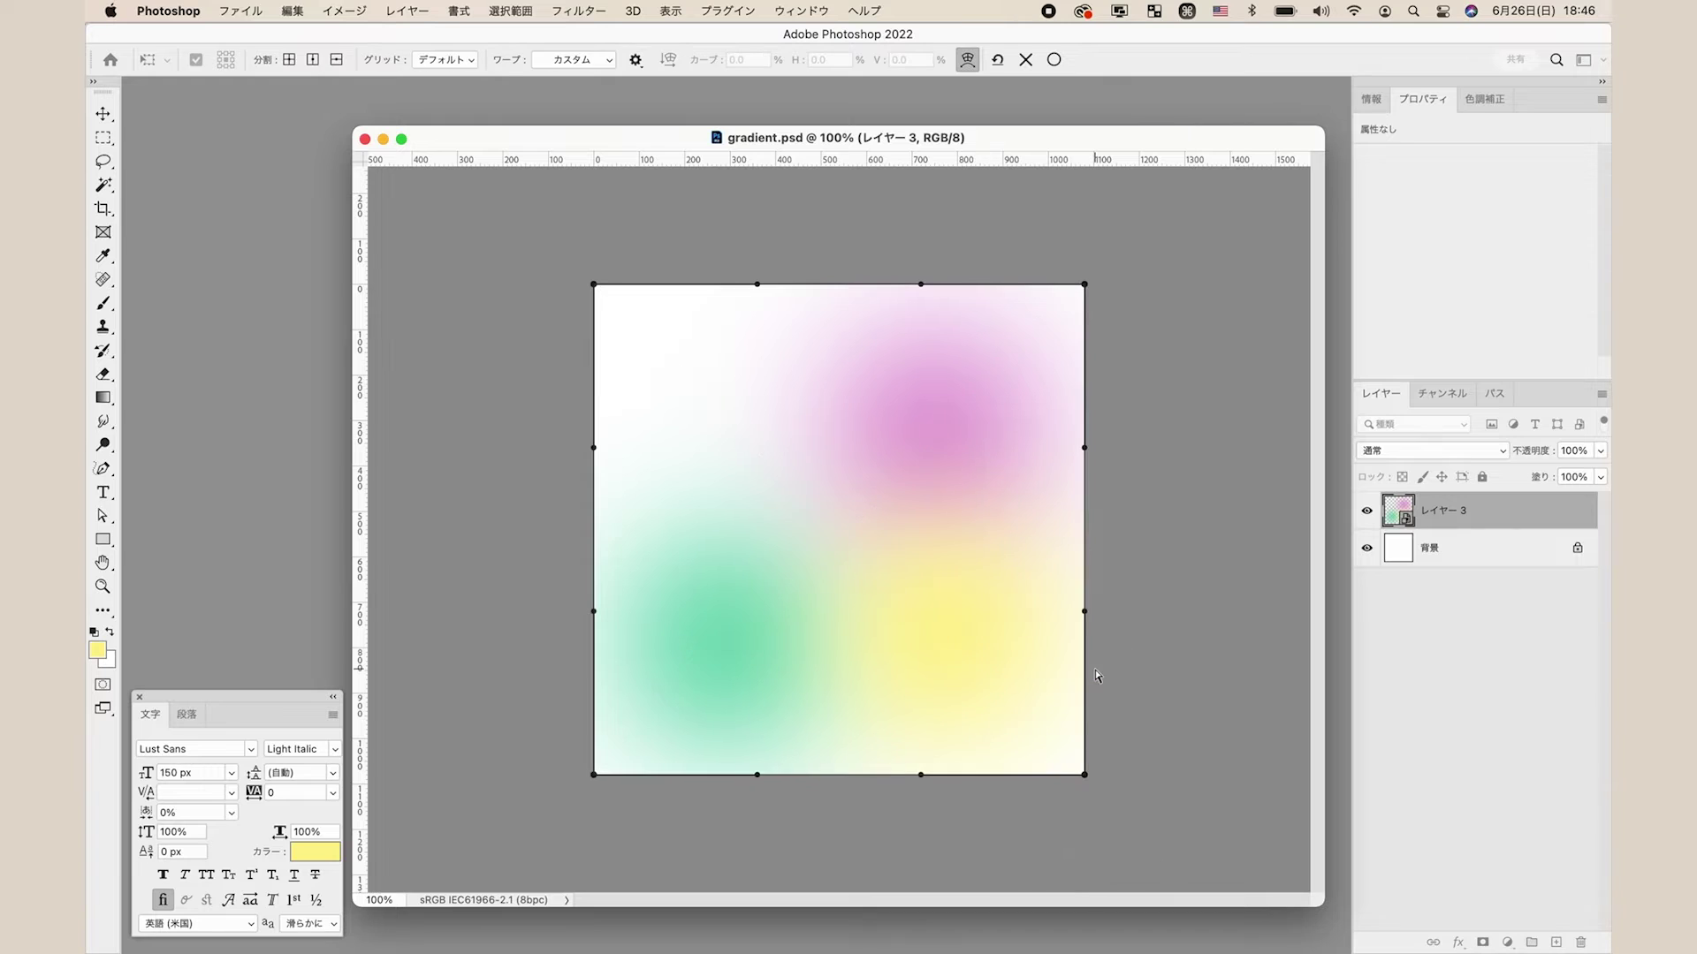
{"action": "left_click", "coordinate": [289, 61]}
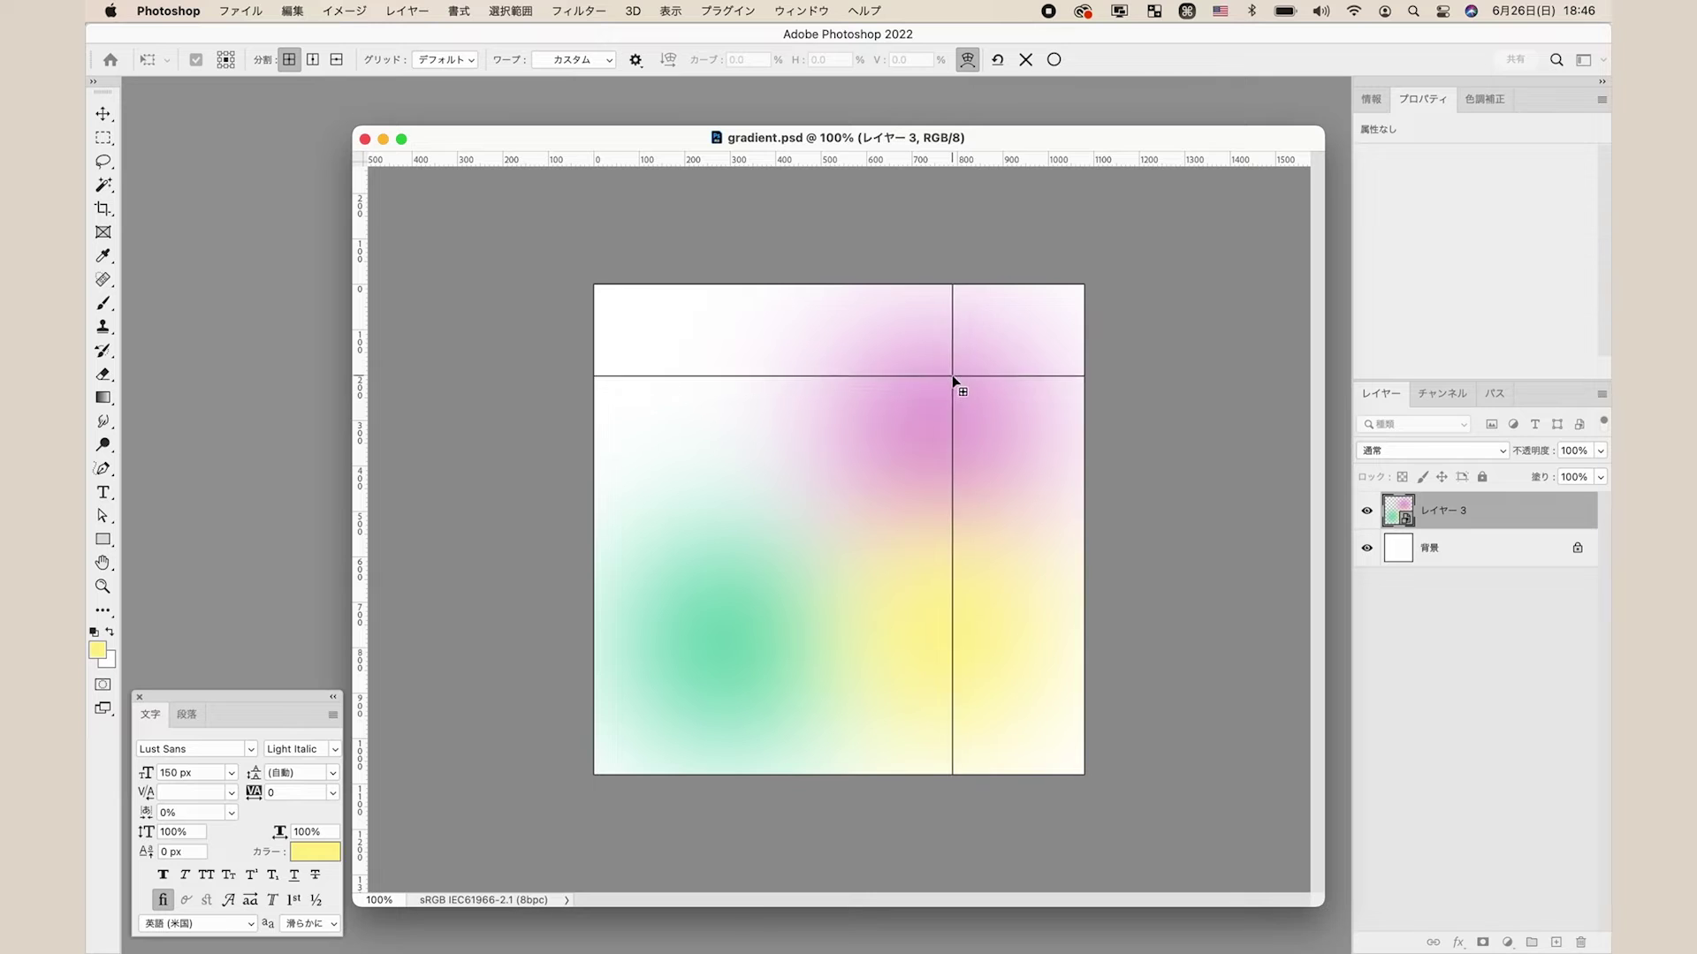
{"action": "left_click", "coordinate": [933, 418]}
{"action": "mouse_move", "coordinate": [935, 422]}
{"action": "left_mouse_down"}
{"action": "mouse_move", "coordinate": [840, 512]}
{"action": "mouse_move", "coordinate": [909, 542]}
{"action": "mouse_move", "coordinate": [895, 477]}
{"action": "left_mouse_up"}
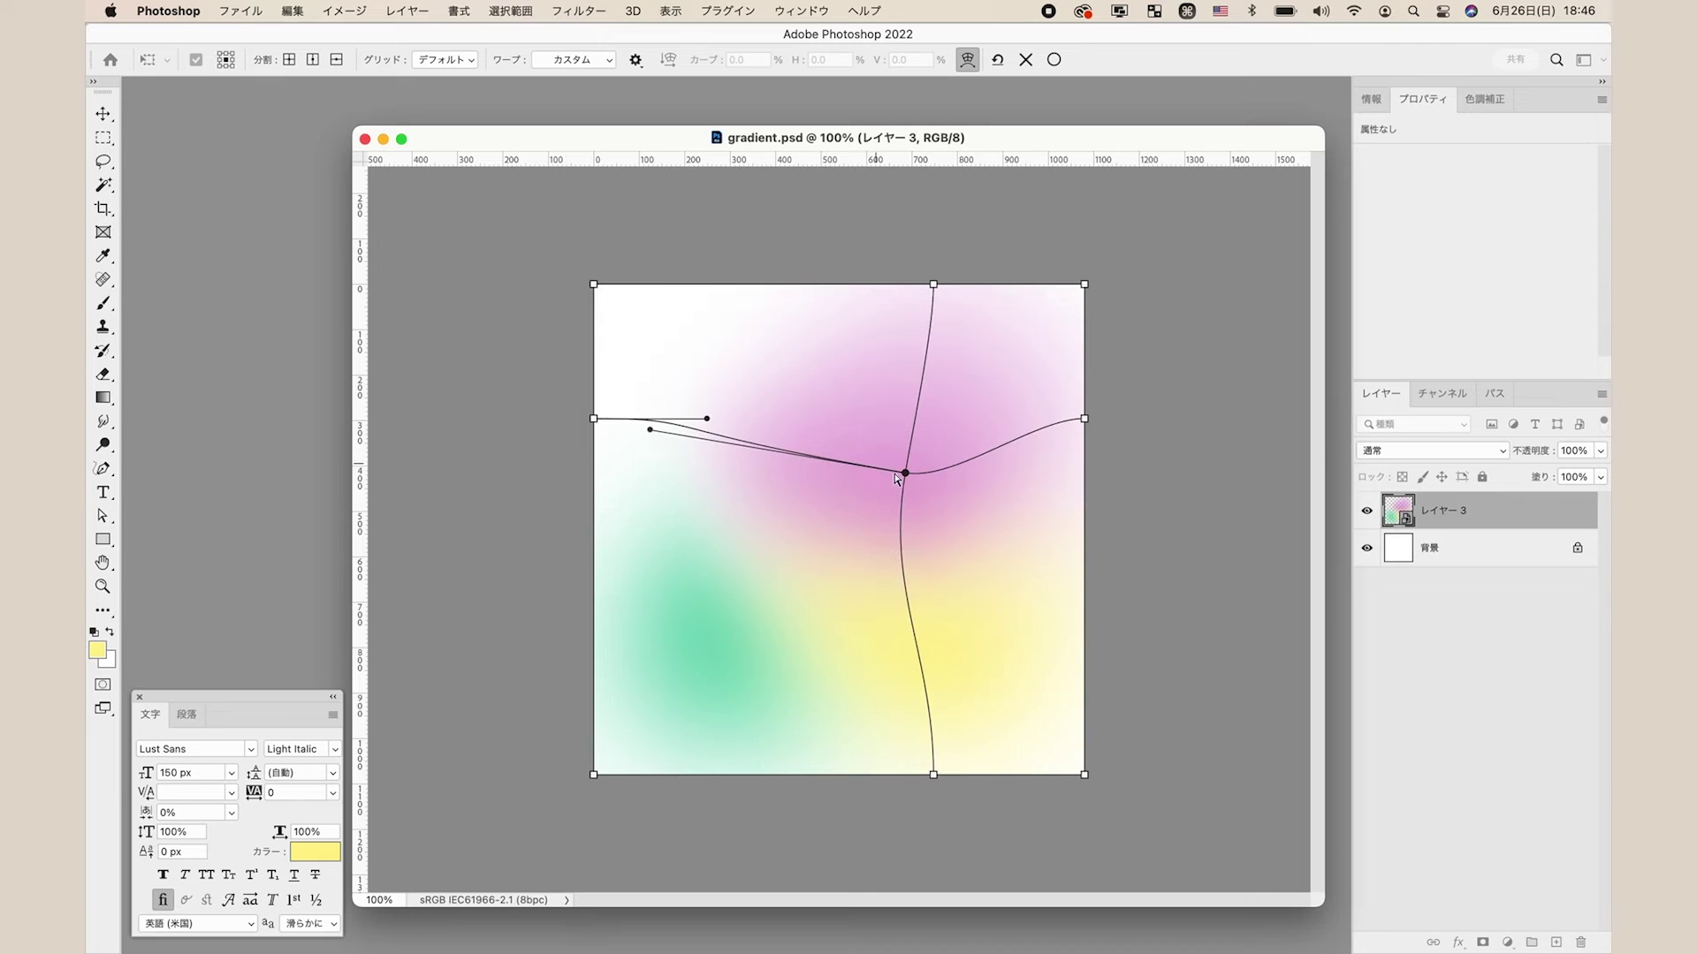
{"action": "left_click", "coordinate": [1016, 491]}
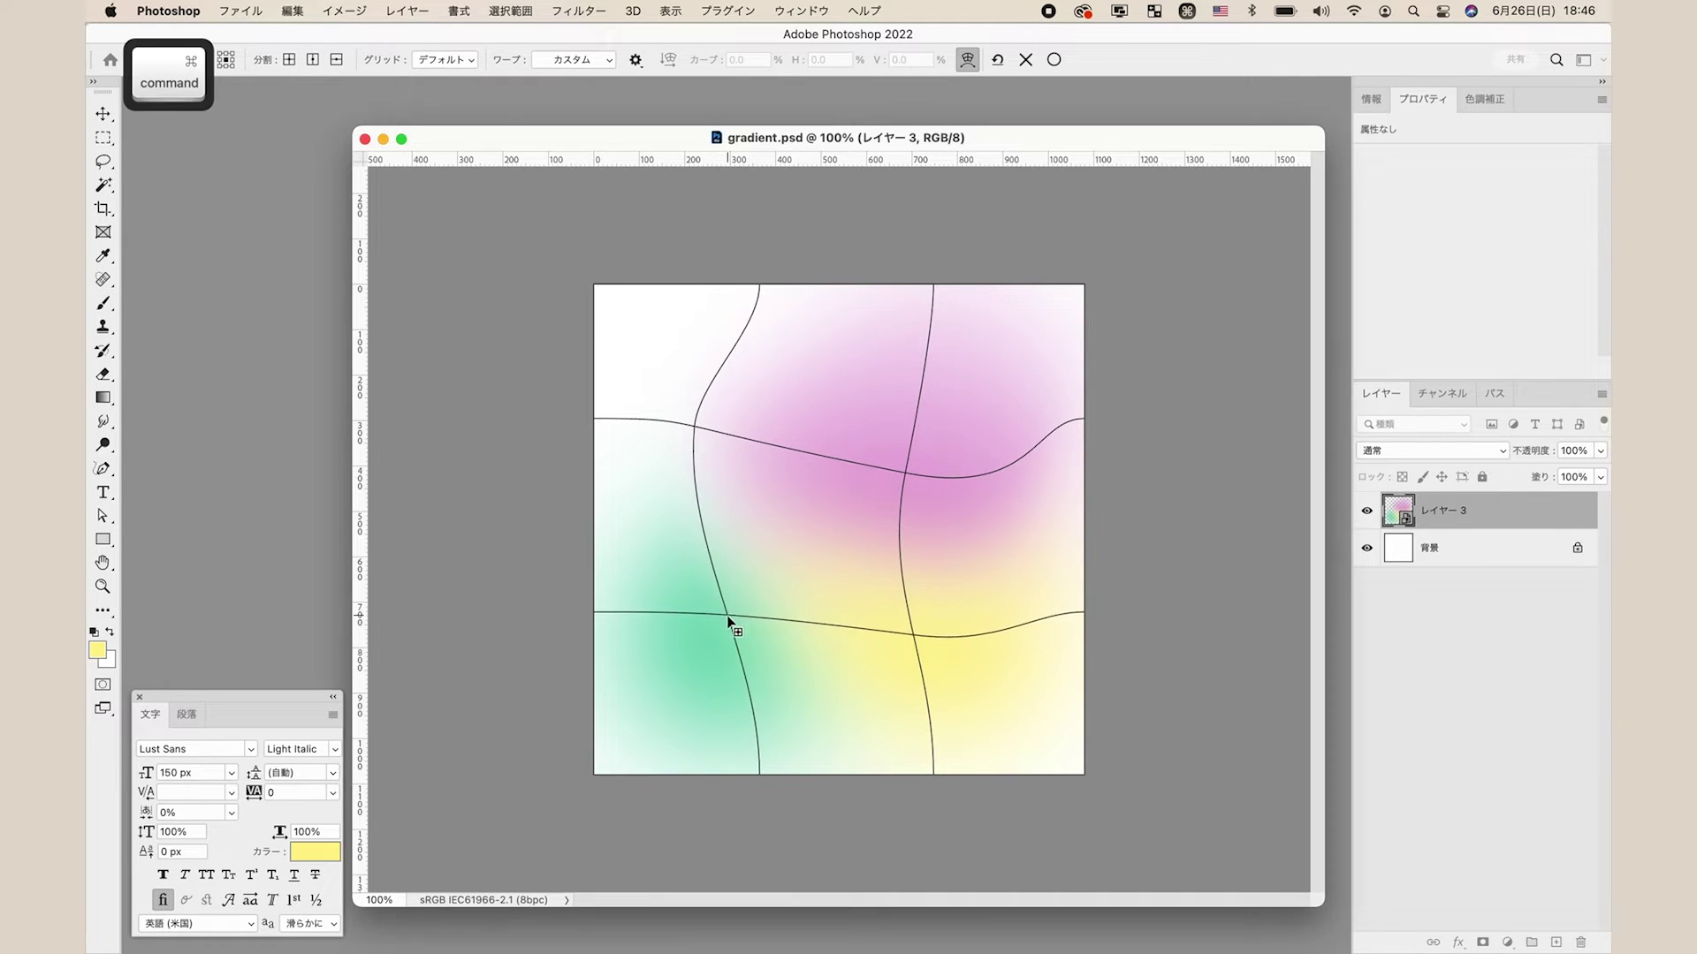
Step: Add a split over the green area, adjust points near green and yellow, and commit
{"action": "left_click", "coordinate": [727, 616]}
{"action": "left_click_drag", "start_coordinate": [728, 617], "coordinate": [760, 575]}
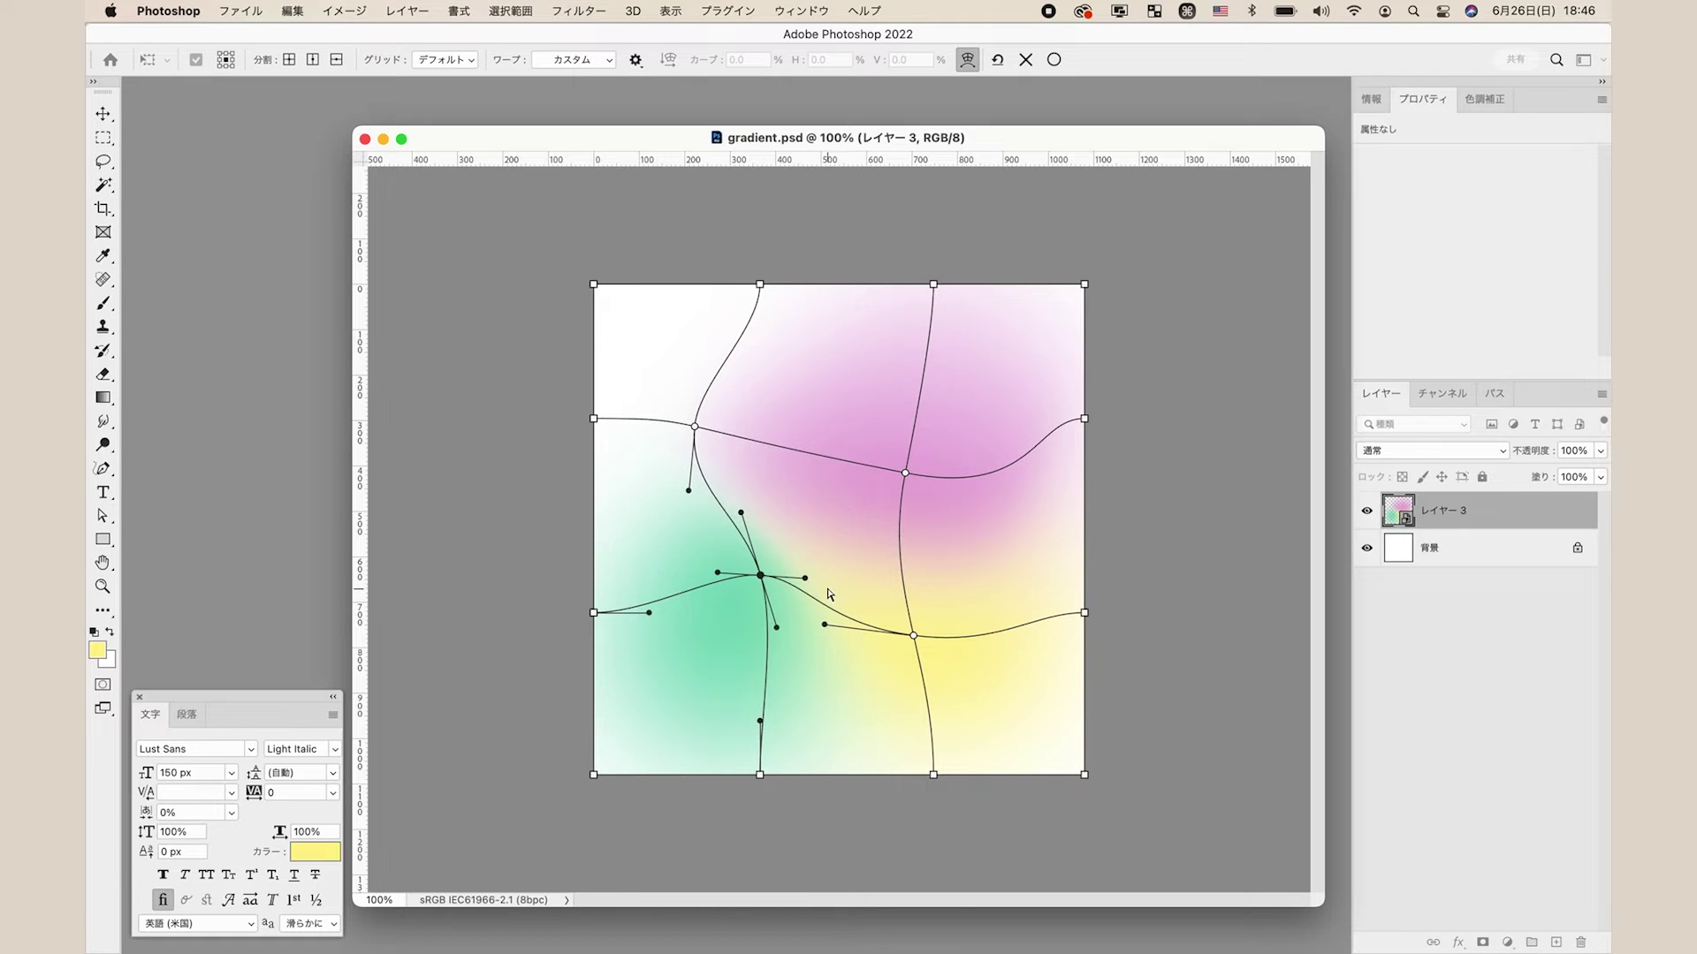
{"action": "left_click_drag", "start_coordinate": [760, 575], "coordinate": [757, 608]}
{"action": "left_click_drag", "start_coordinate": [913, 635], "coordinate": [970, 647]}
{"action": "left_click", "coordinate": [1053, 60]}
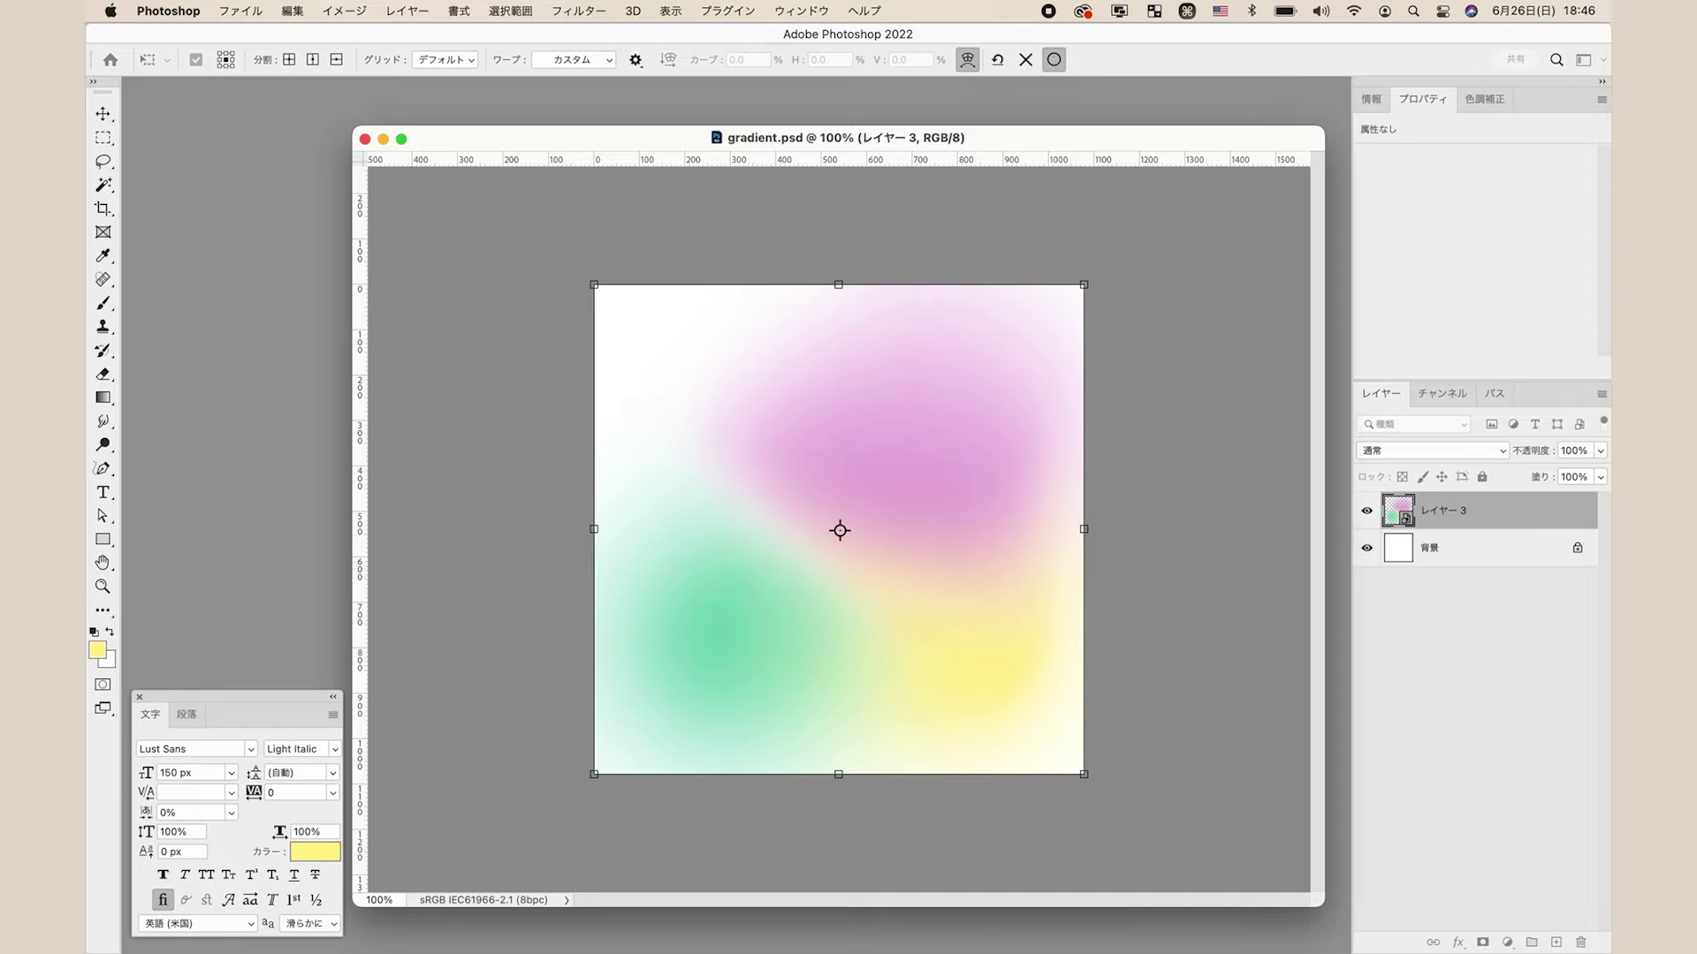
{"action": "left_click", "coordinate": [1170, 448]}
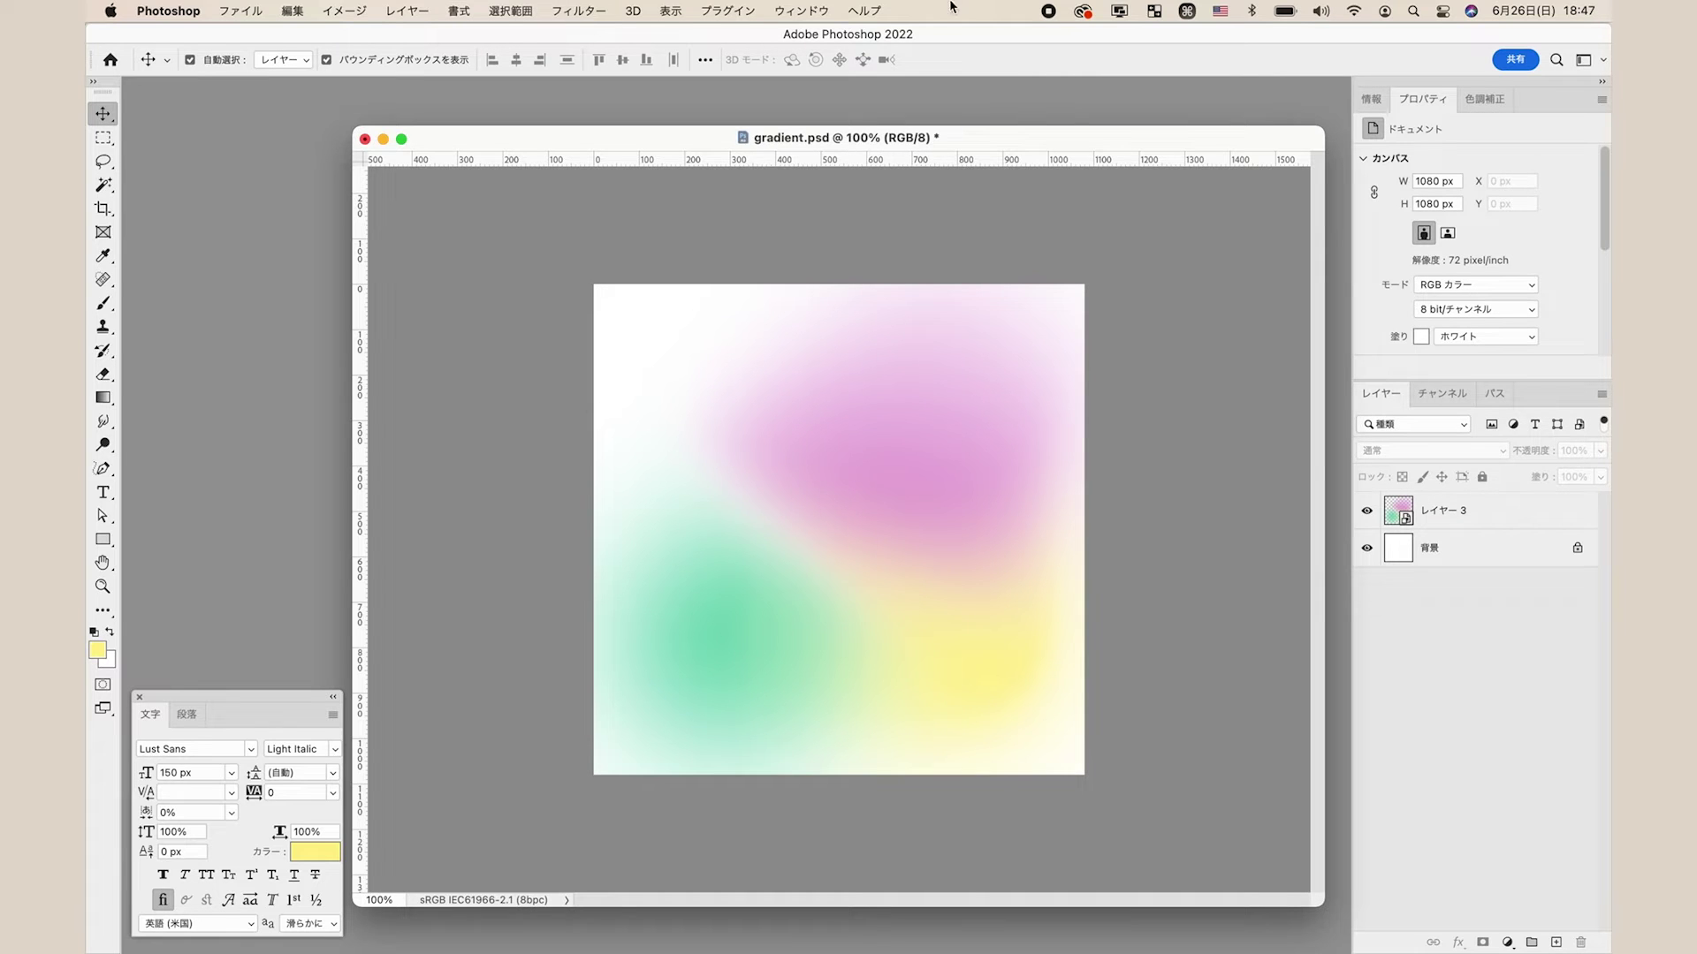
Step: Warp the smart object again, dragging the centre node down to lower the pink area
{"action": "left_click", "coordinate": [932, 477]}
{"action": "left_click", "coordinate": [1085, 285]}
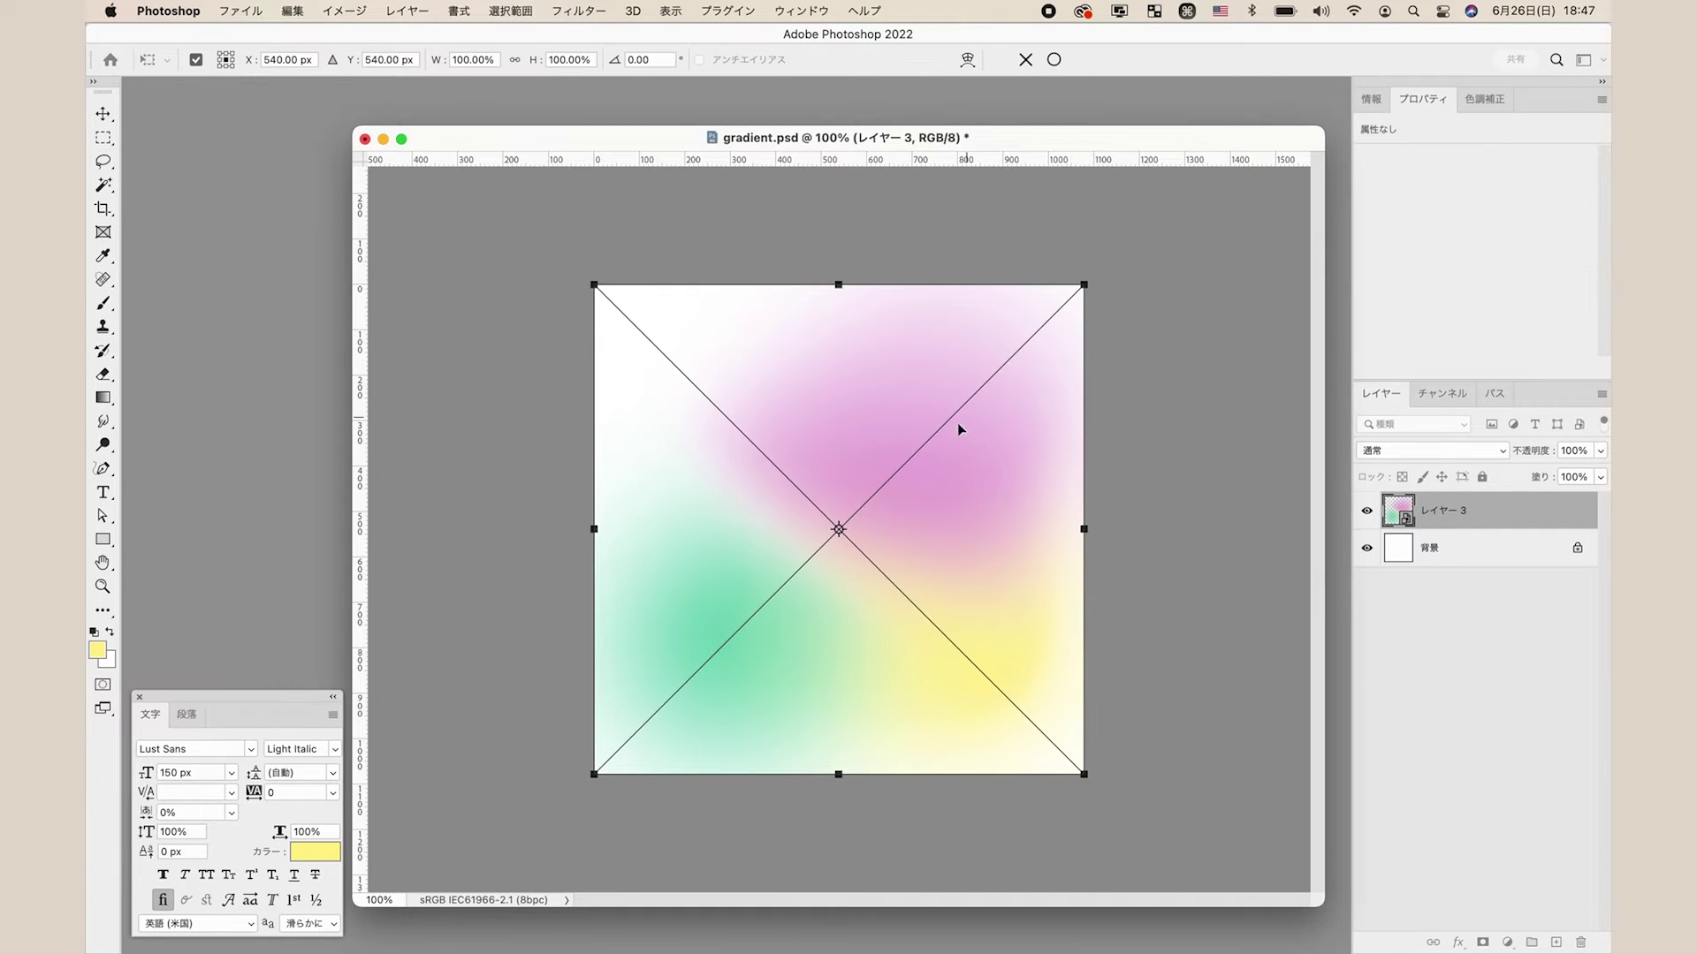
{"action": "right_click", "coordinate": [958, 425]}
{"action": "left_click", "coordinate": [1034, 653]}
{"action": "left_click_drag", "start_coordinate": [901, 470], "coordinate": [898, 512]}
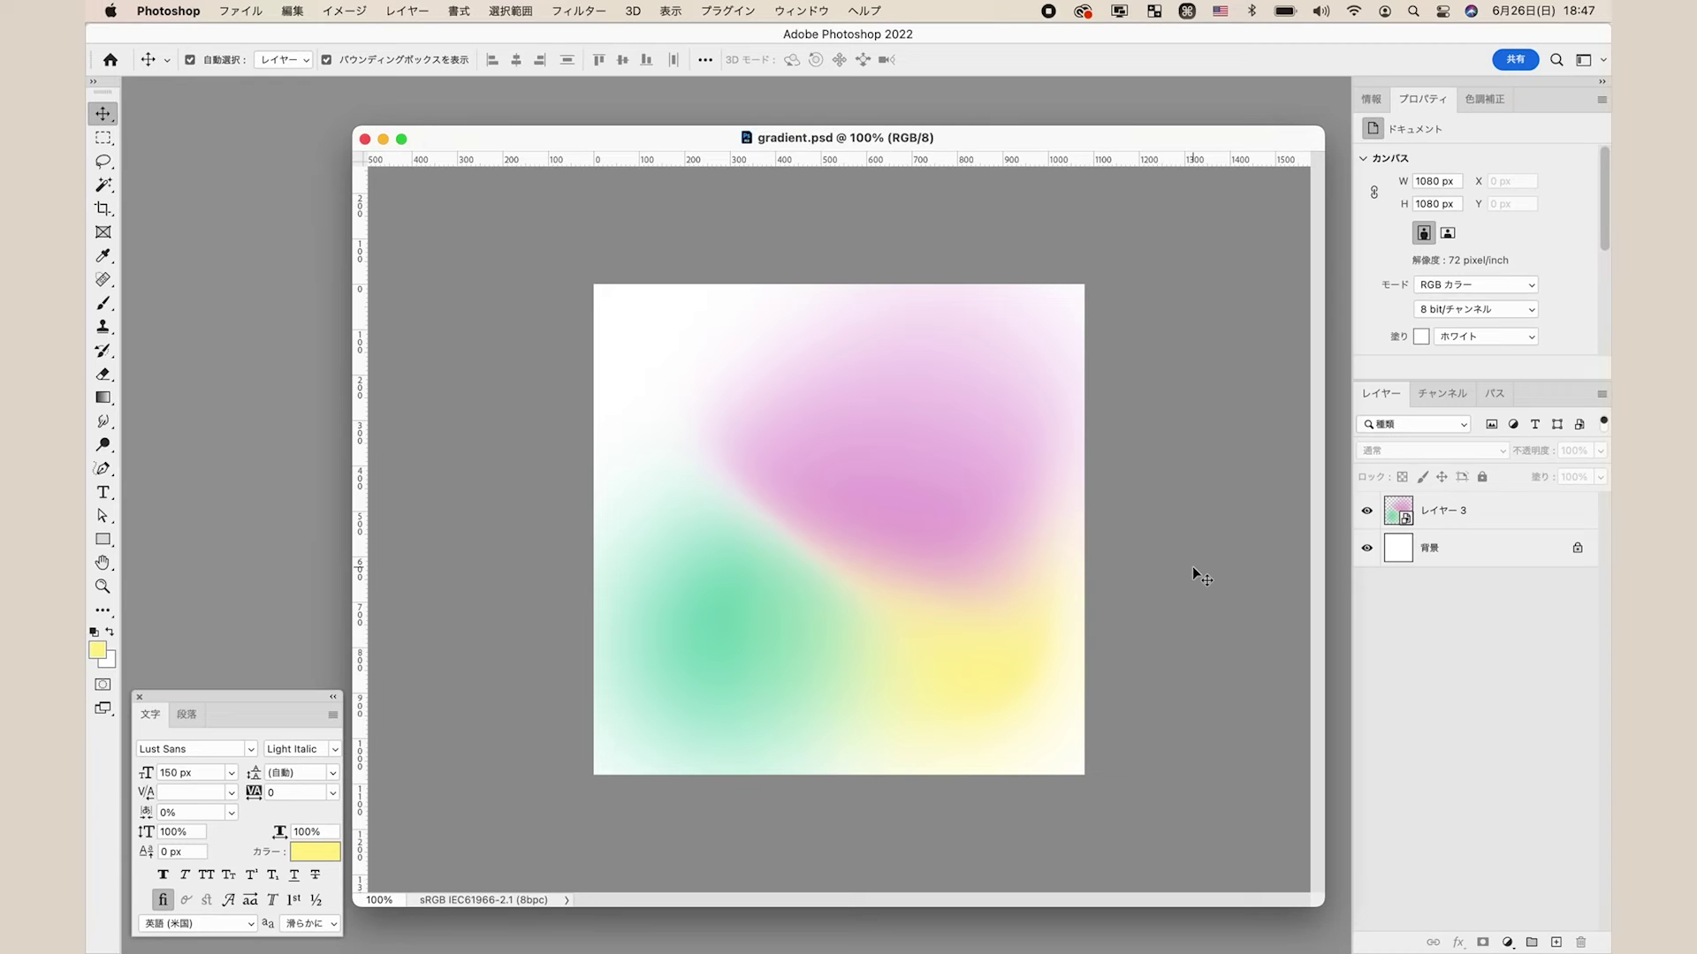
Step: Inside the smart object, give the pink blob layer an orange #ffa454 Color Overlay
{"action": "left_click", "coordinate": [1536, 511]}
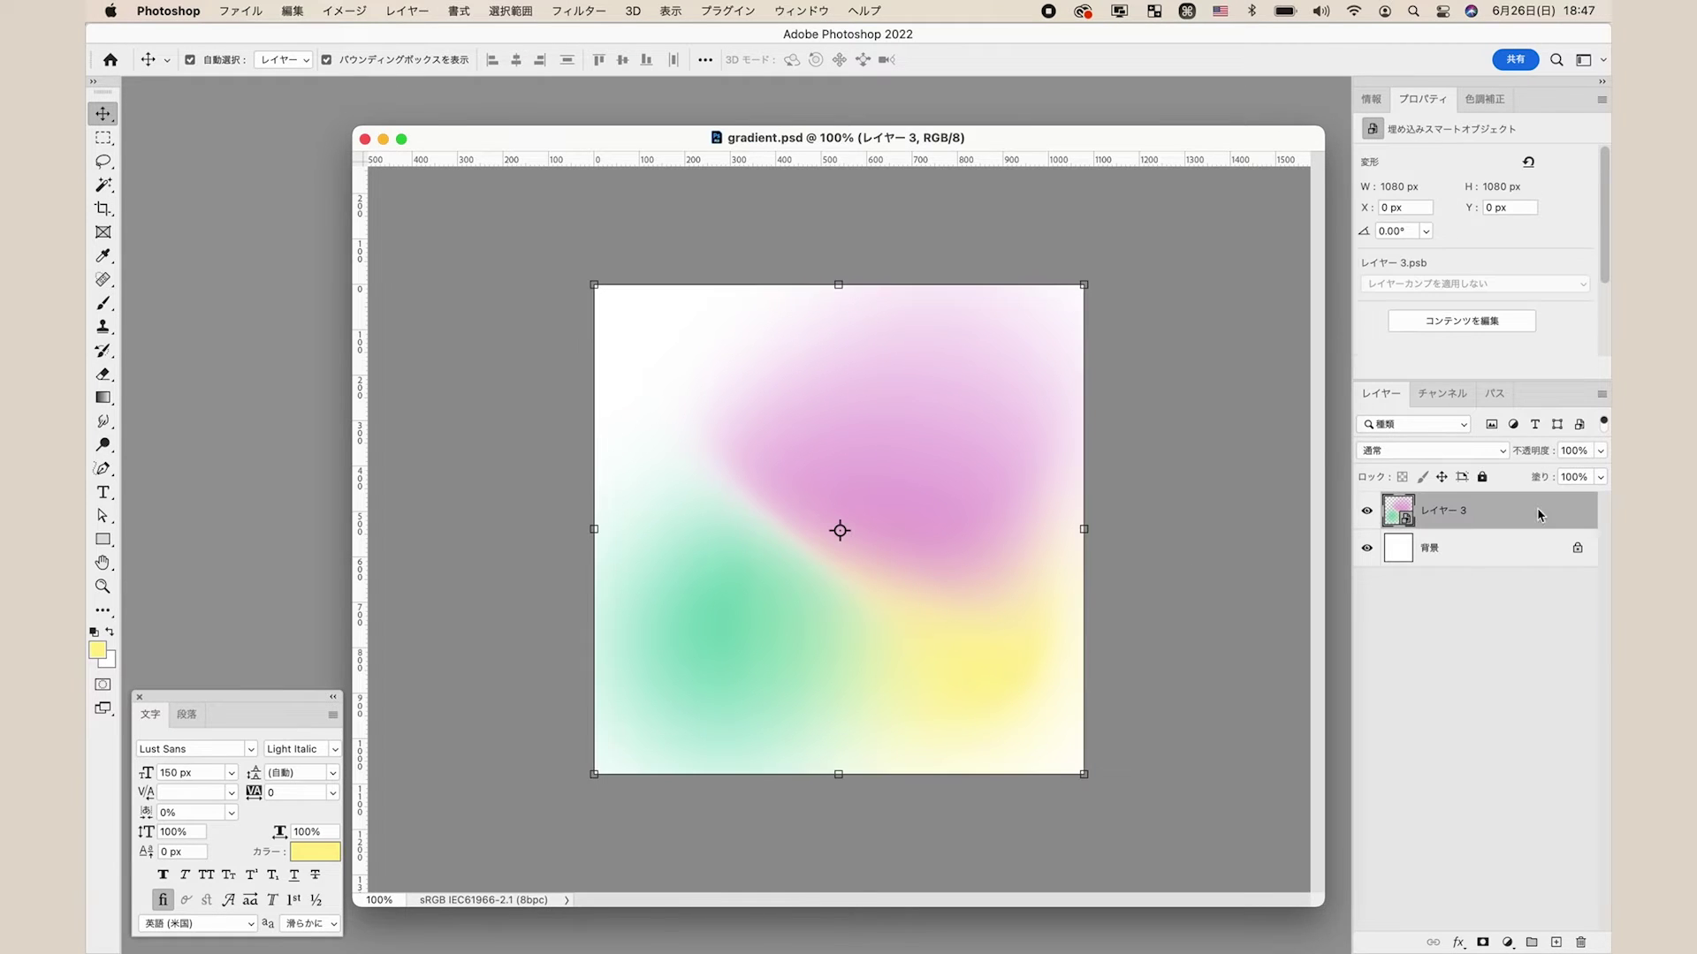
{"action": "double_click", "coordinate": [1405, 519]}
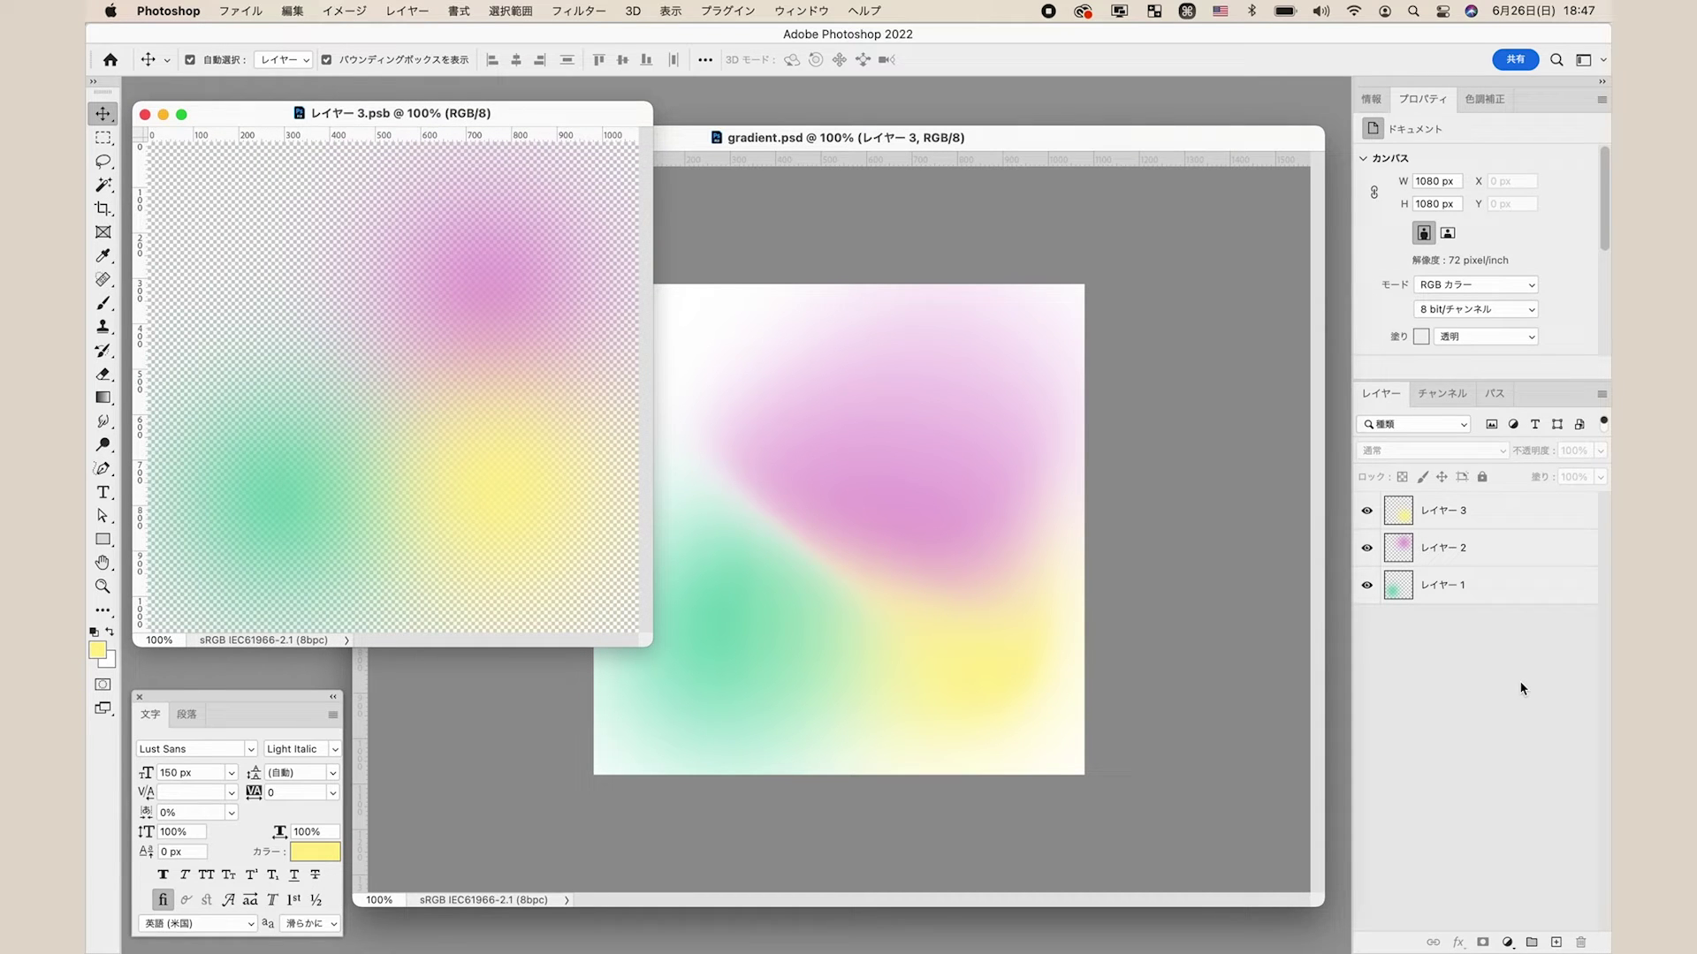
{"action": "double_click", "coordinate": [1521, 554]}
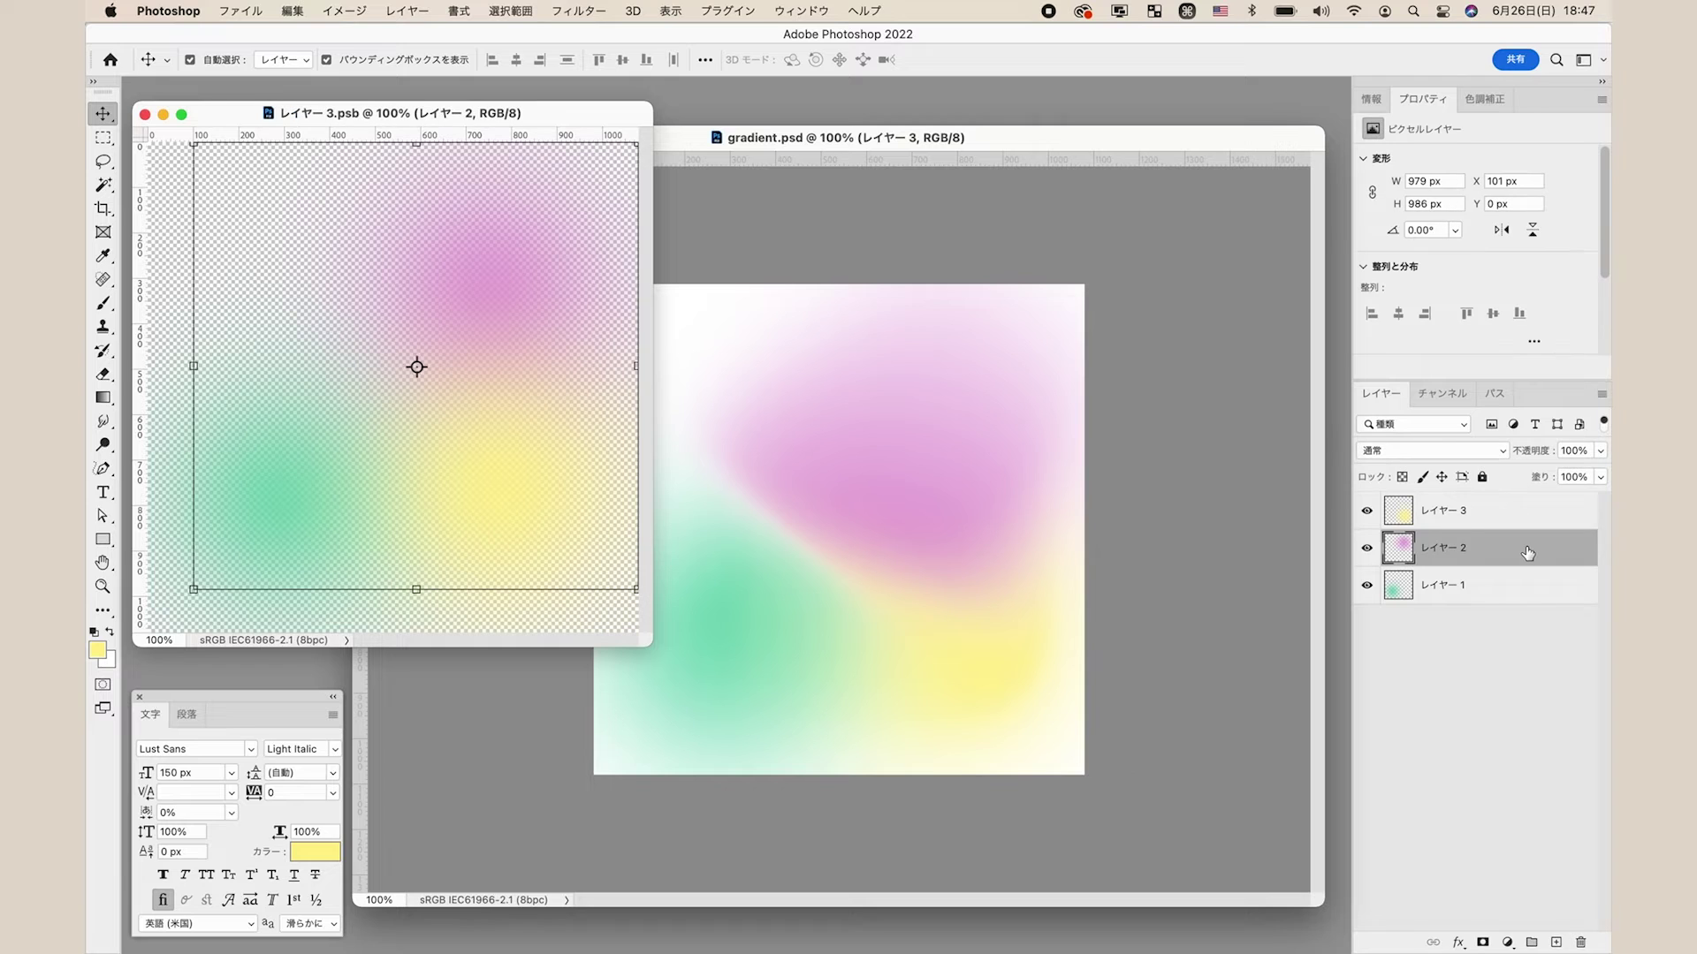
{"action": "left_click", "coordinate": [910, 656]}
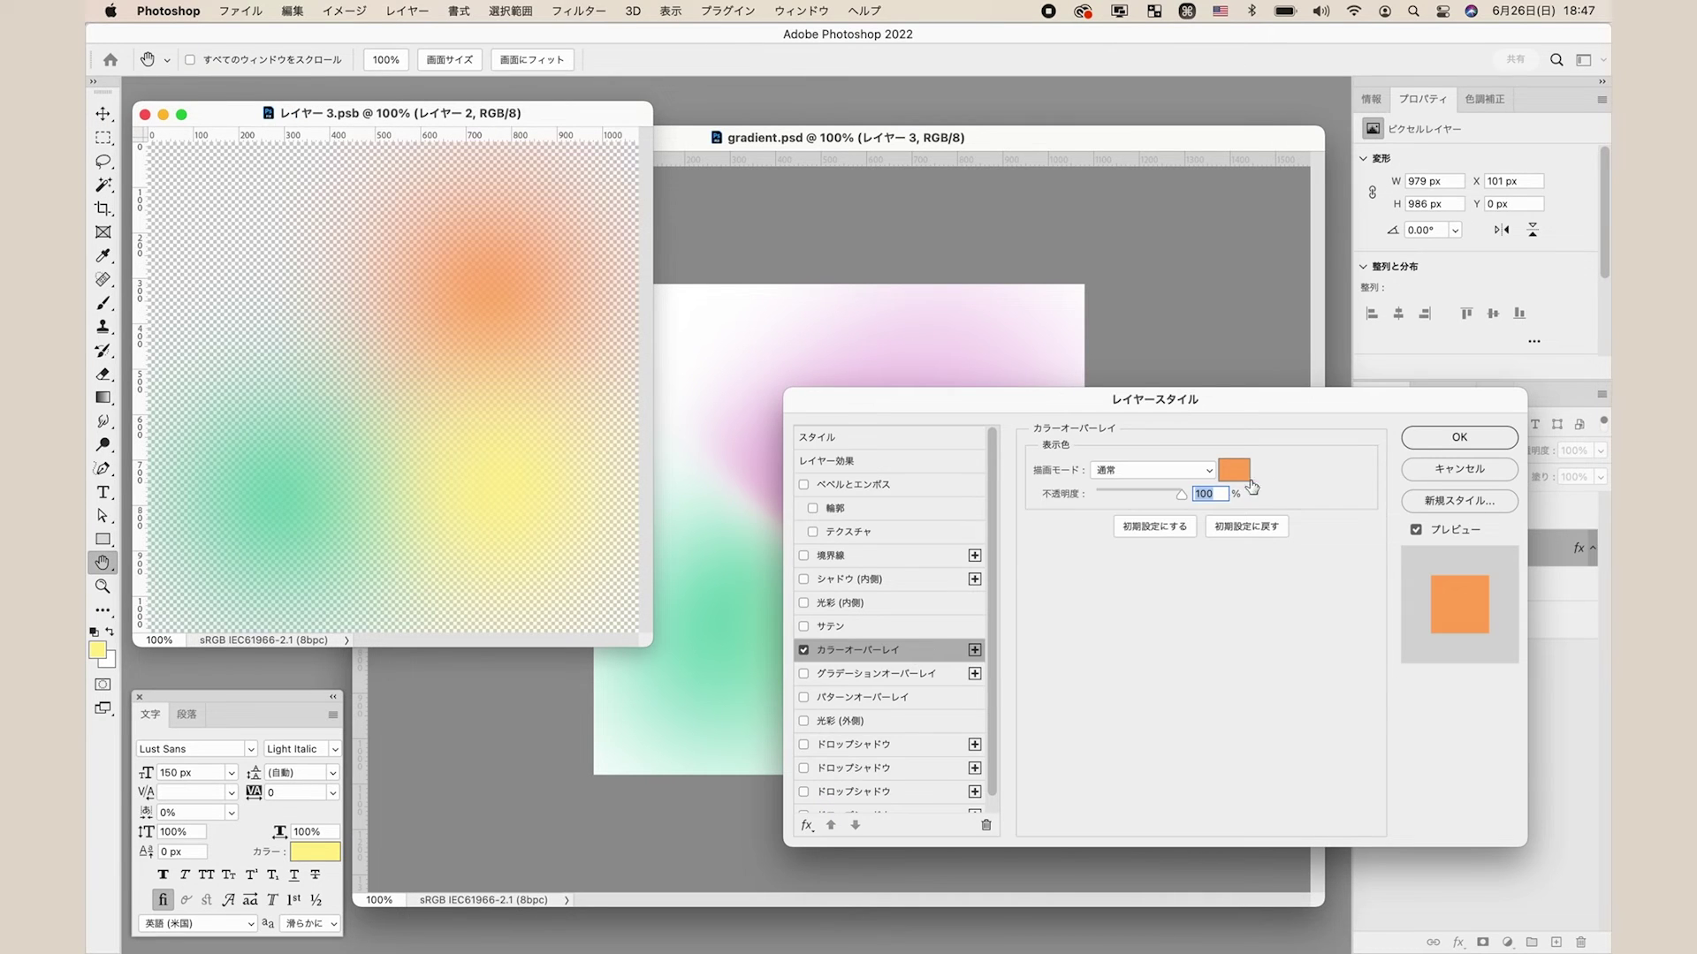
{"action": "left_click", "coordinate": [1234, 469]}
{"action": "left_click_drag", "start_coordinate": [807, 562], "coordinate": [822, 485]}
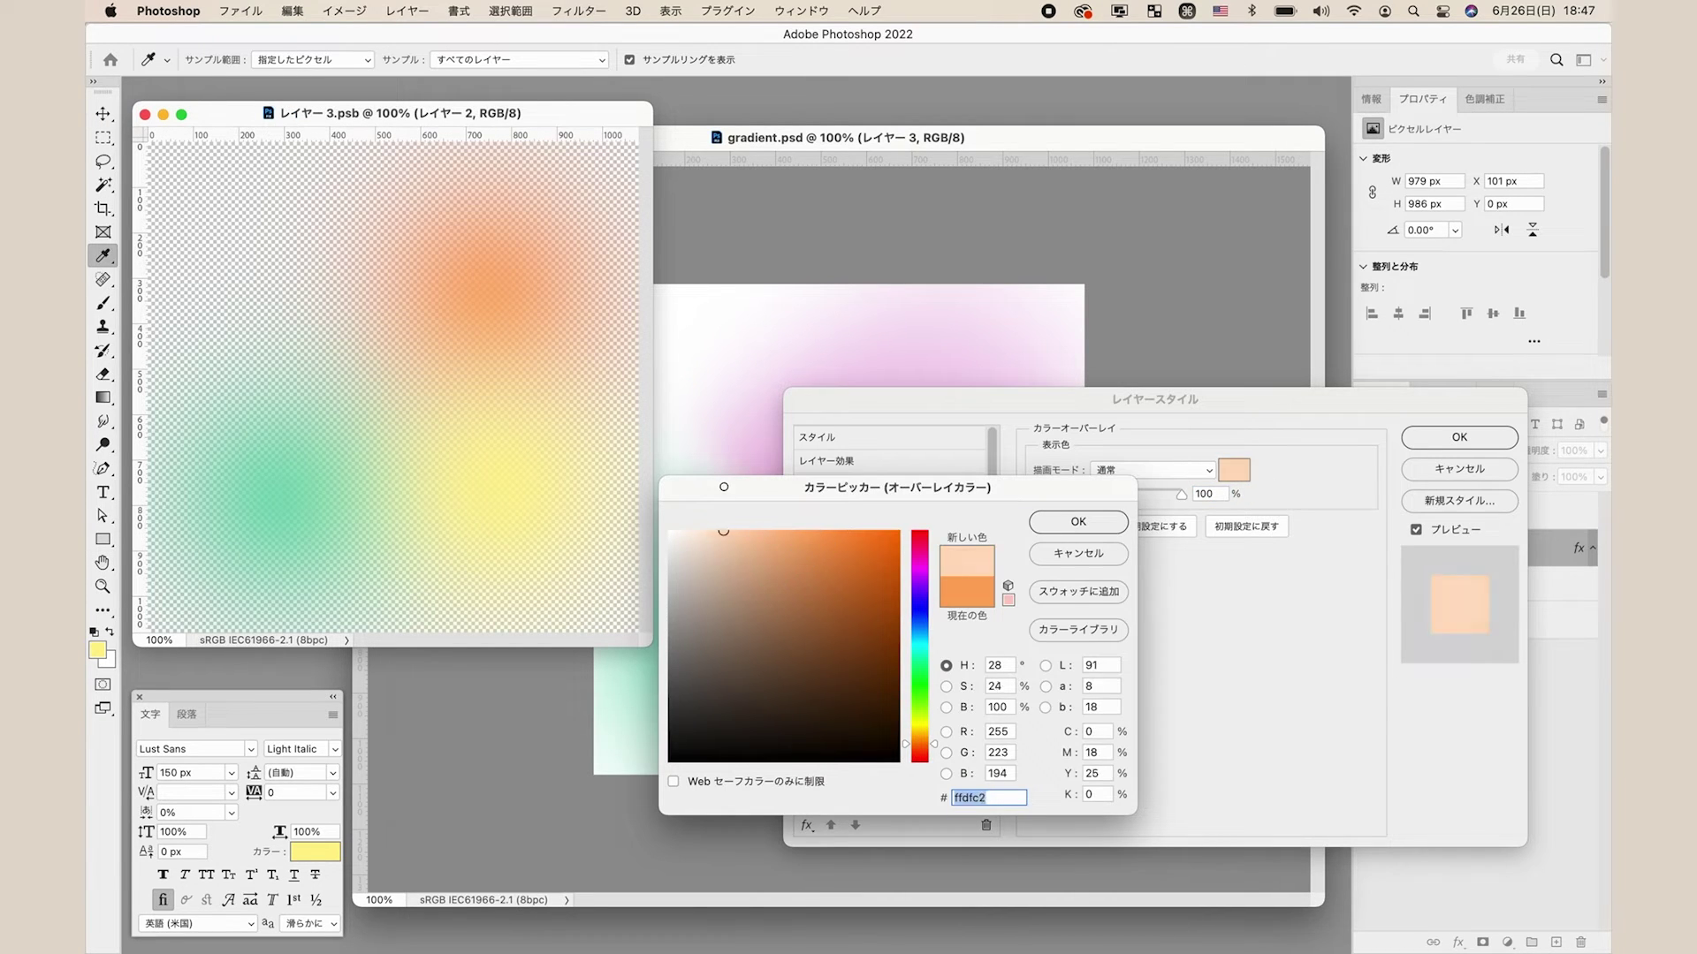
{"action": "left_click", "coordinate": [1103, 527]}
{"action": "left_click", "coordinate": [1476, 438]}
Step: Save the smart object contents and return to gradient.psd
{"action": "key", "text": "cmd+s"}
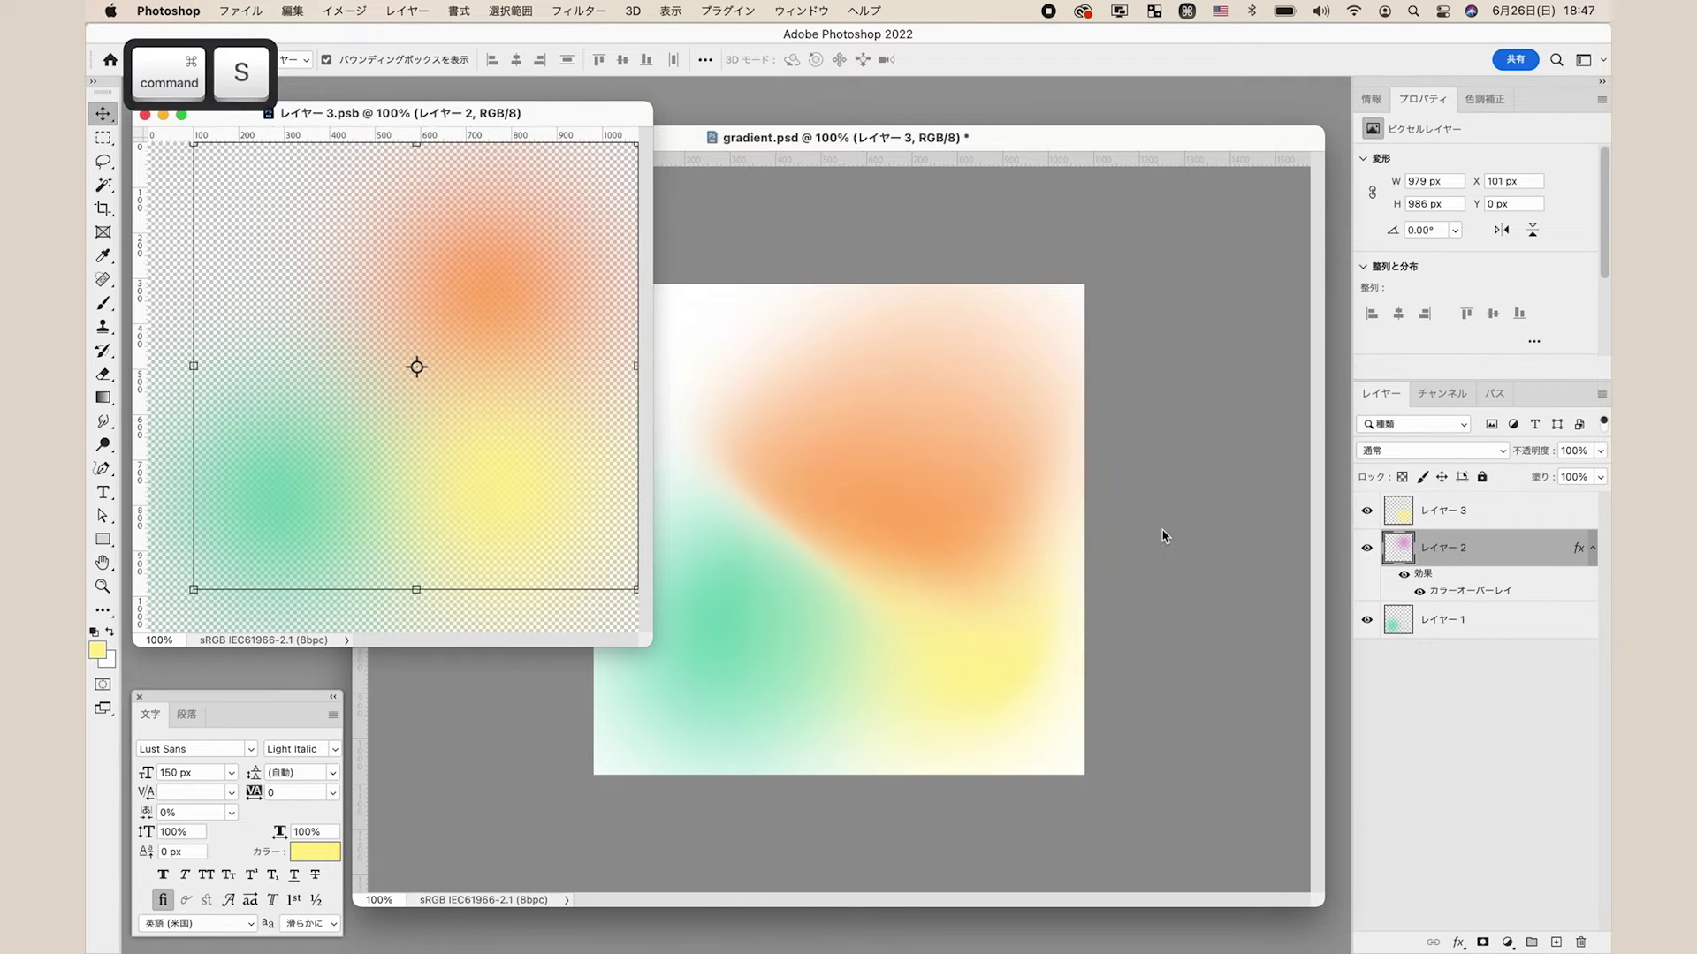
{"action": "left_click", "coordinate": [1173, 559]}
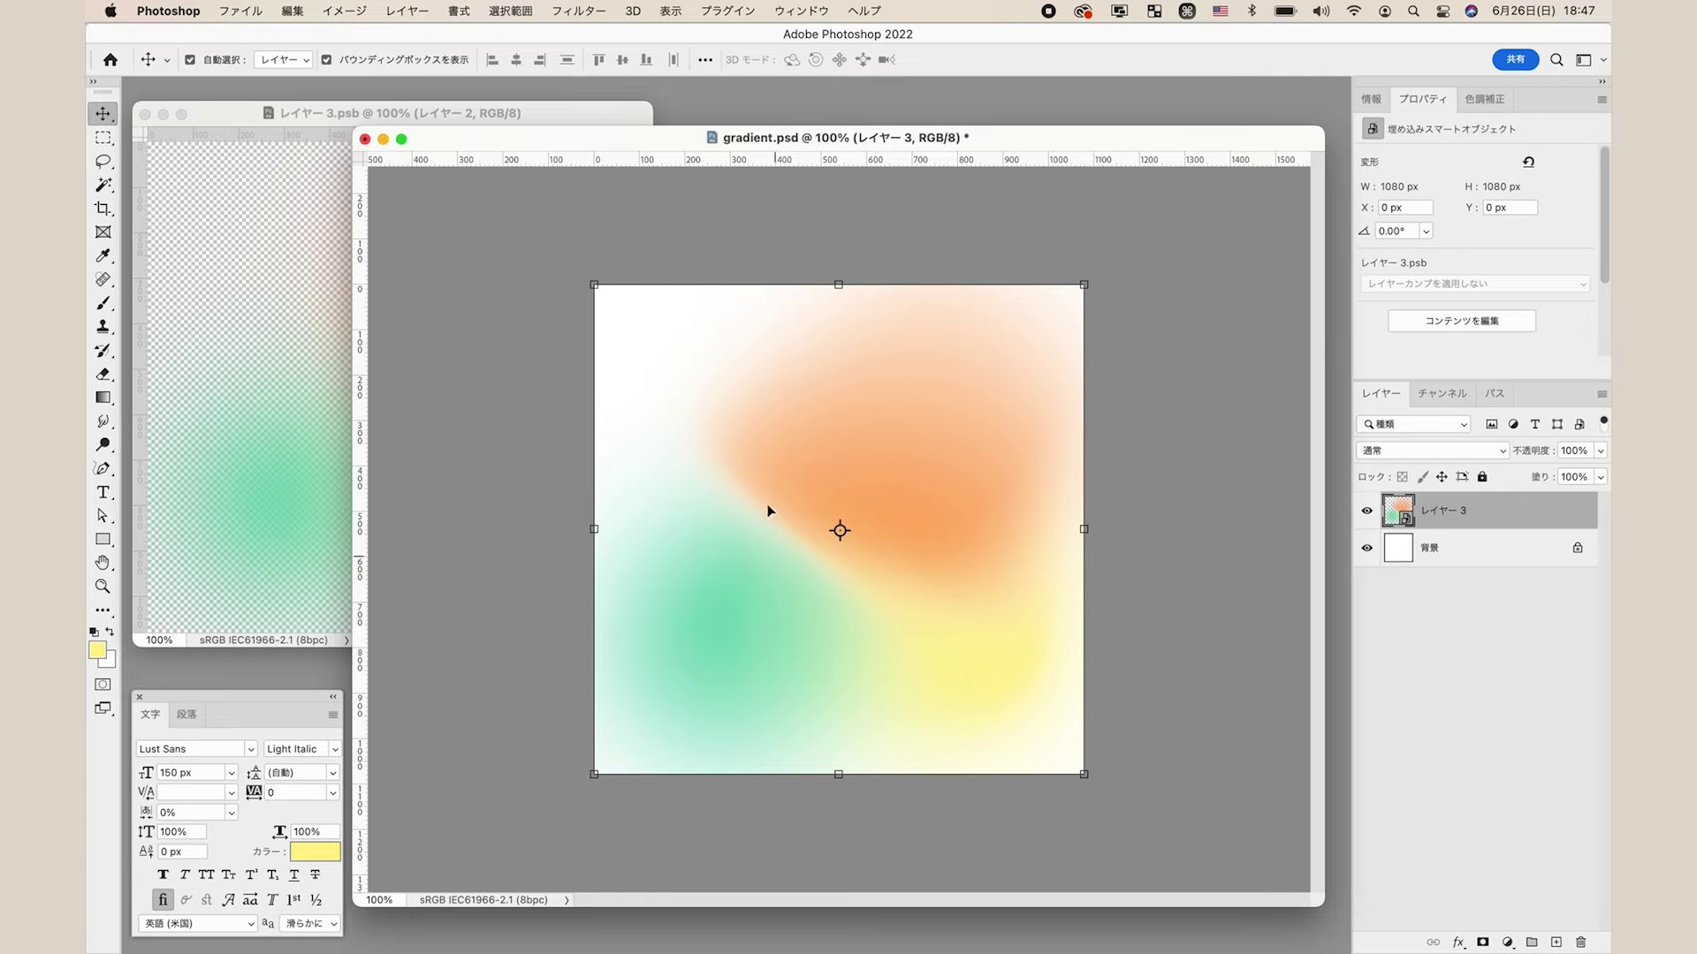
{"action": "left_click", "coordinate": [1246, 714]}
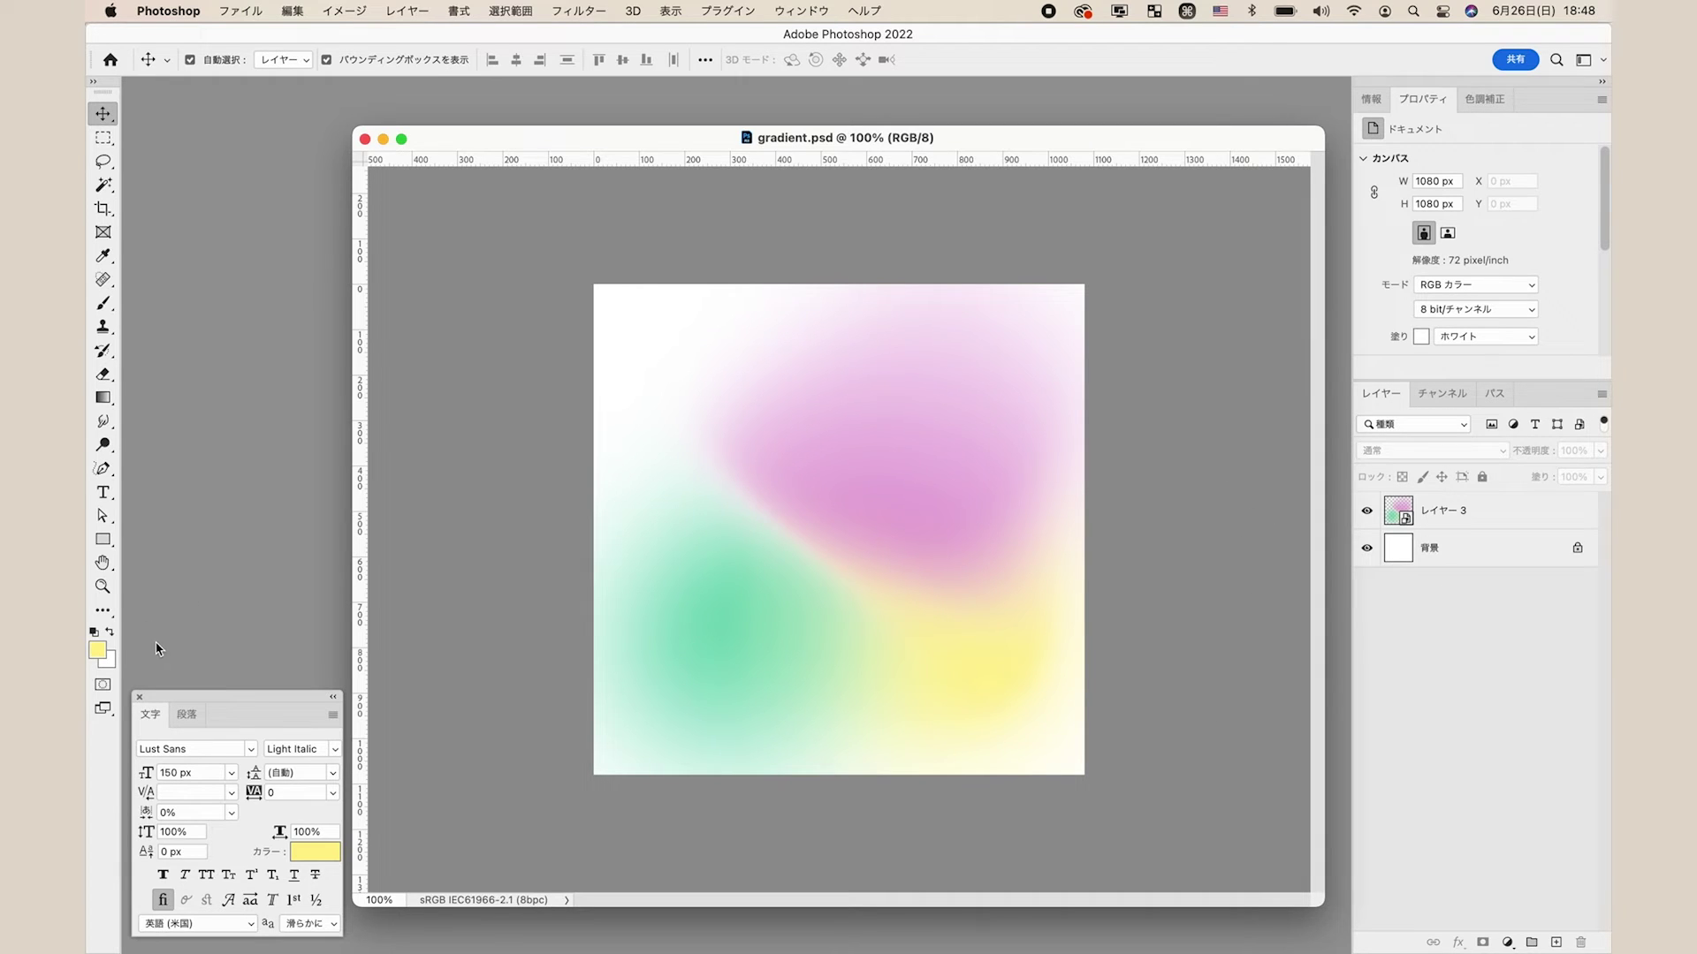
Step: Set the foreground to black #000000 and add GRADIENT in Lust Sans Light Italic 150 px
{"action": "left_click", "coordinate": [97, 651]}
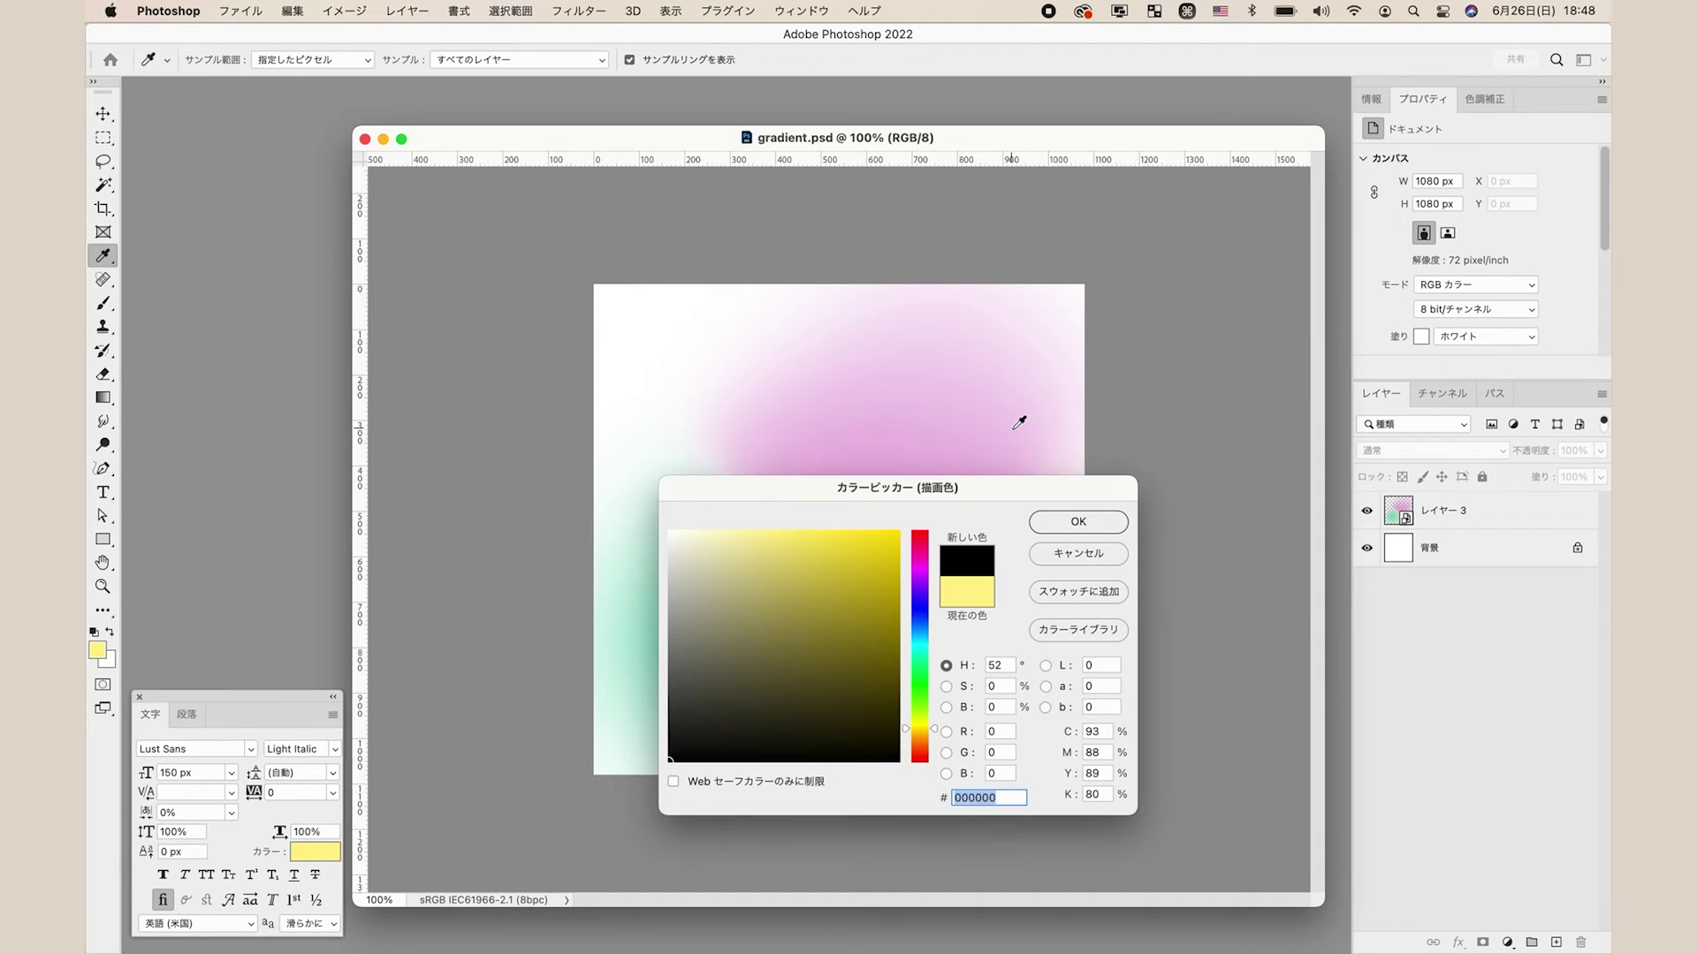
{"action": "left_click", "coordinate": [1065, 527]}
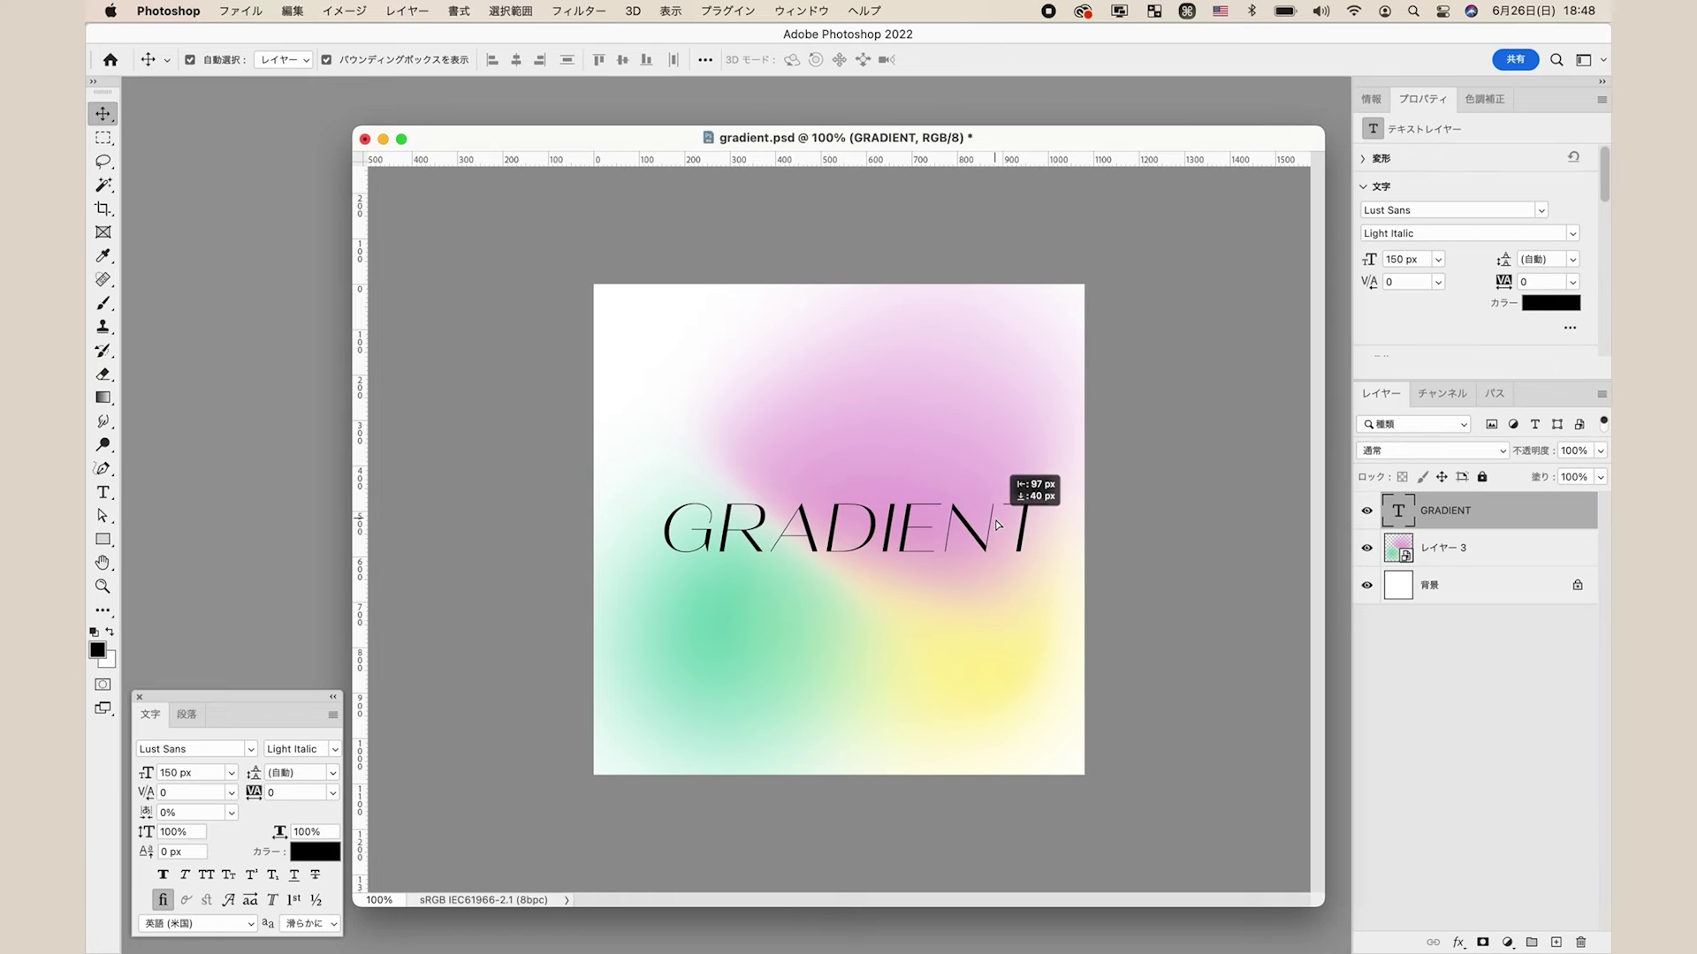
{"action": "double_click", "coordinate": [901, 522]}
Step: Widen the I–E kerning in GRADIENT and convert the Background into レイヤー 0
{"action": "key", "text": "alt+Right"}
{"action": "key", "text": "alt+Right"}
{"action": "key", "text": "alt+Right"}
{"action": "key", "text": "Escape"}
{"action": "double_click", "coordinate": [1519, 590]}
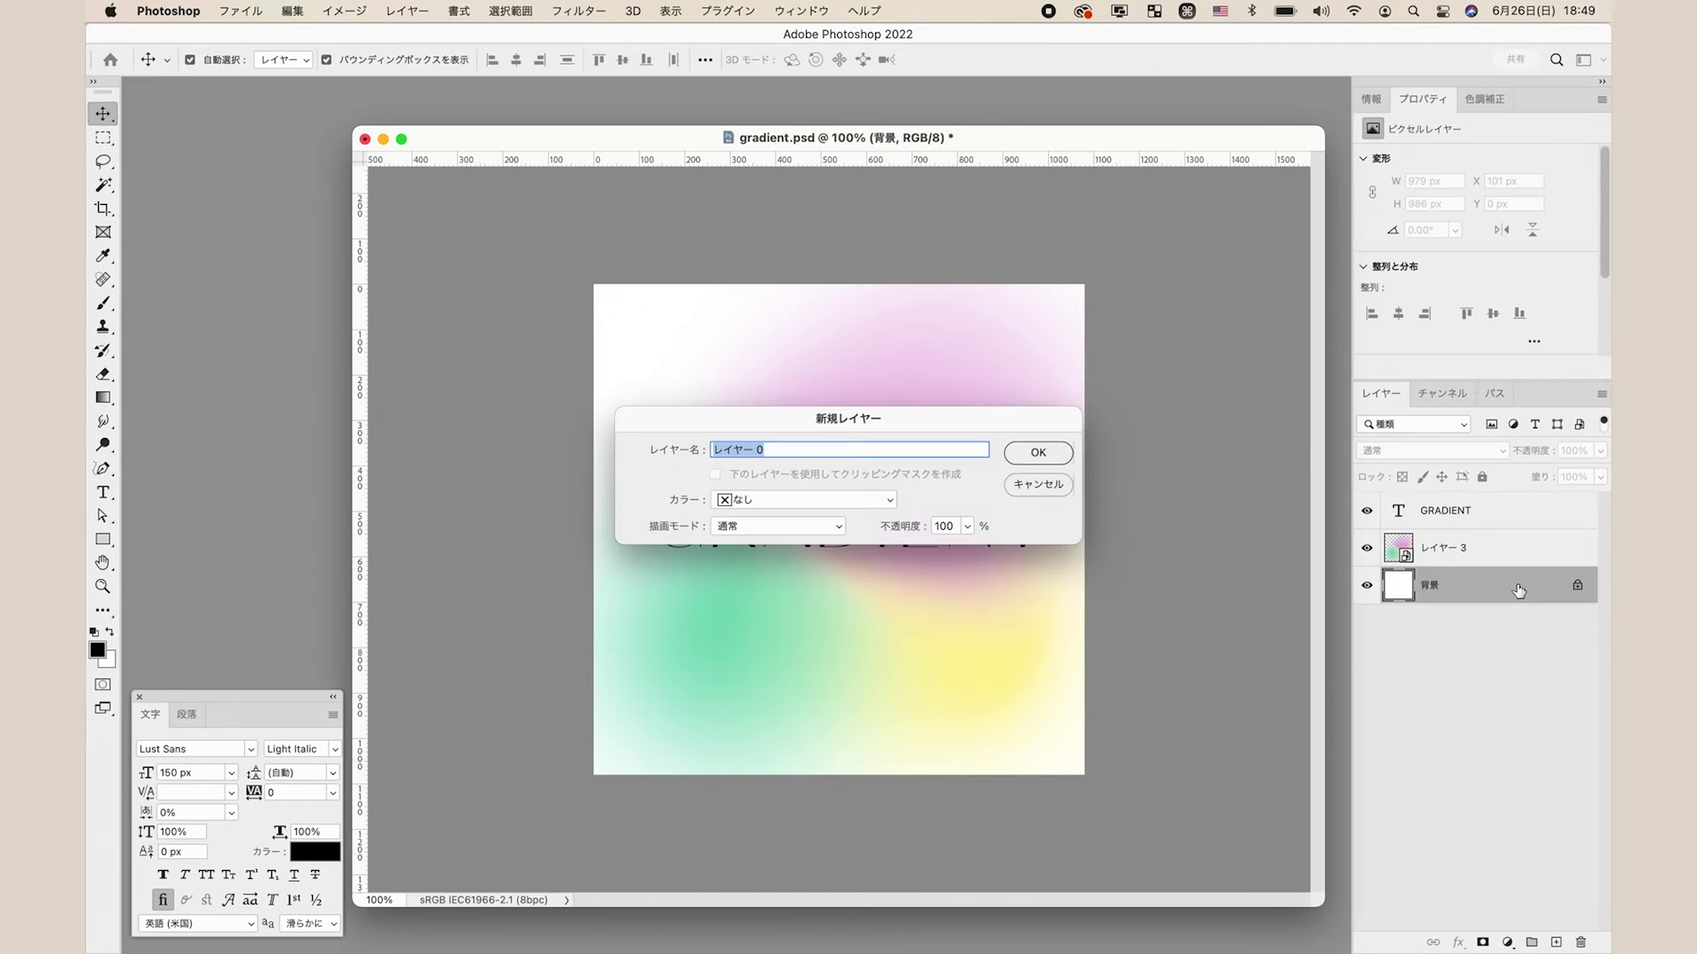
{"action": "left_click", "coordinate": [1054, 455]}
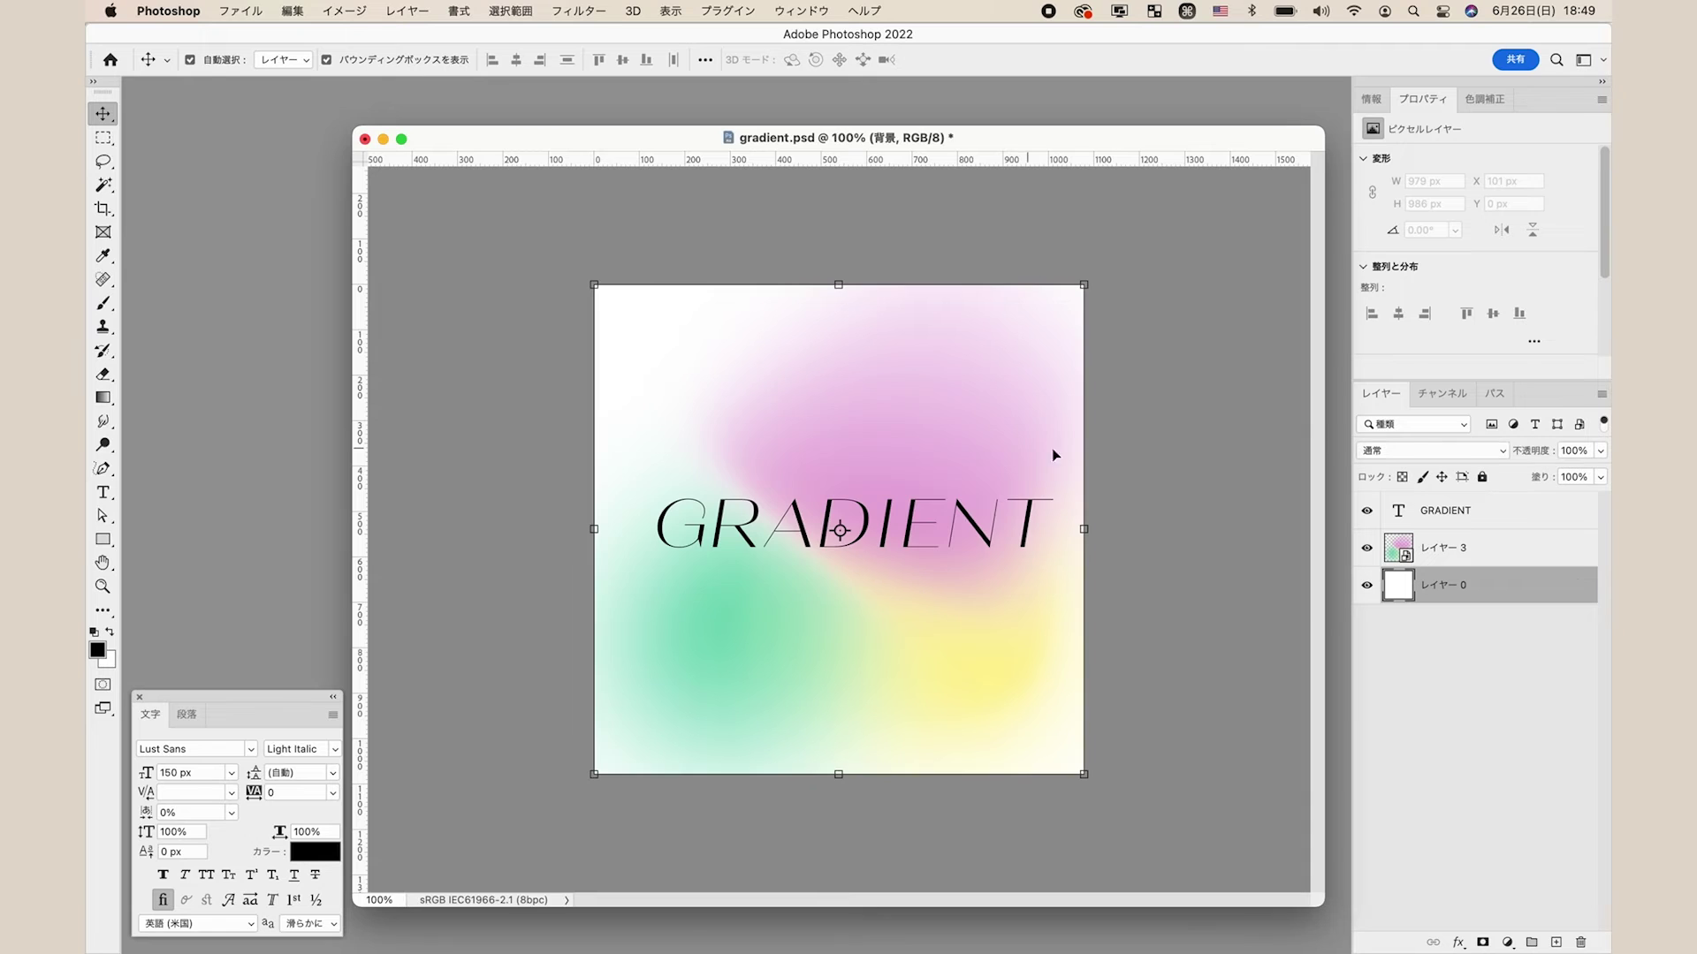
Step: Center GRADIENT vertically and horizontally on the canvas, then save
{"action": "left_click", "coordinate": [1542, 521], "text": "super"}
{"action": "left_click", "coordinate": [622, 59]}
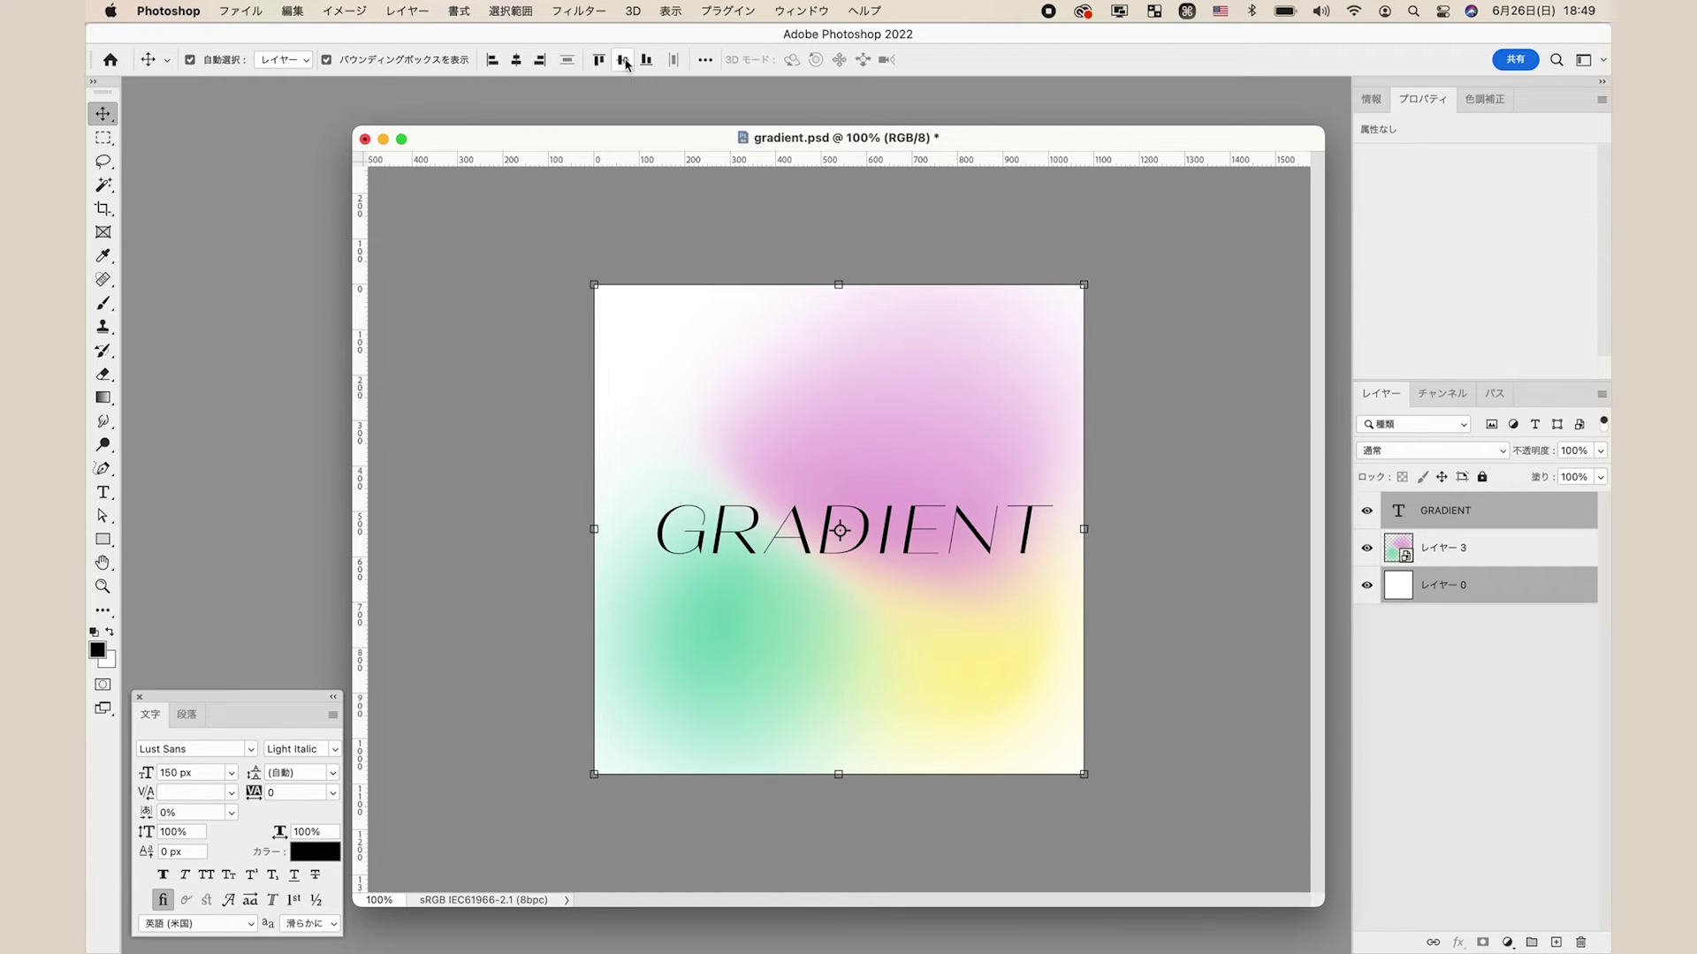
{"action": "left_click", "coordinate": [516, 59]}
{"action": "left_click", "coordinate": [1207, 618]}
{"action": "key", "text": "super+s"}
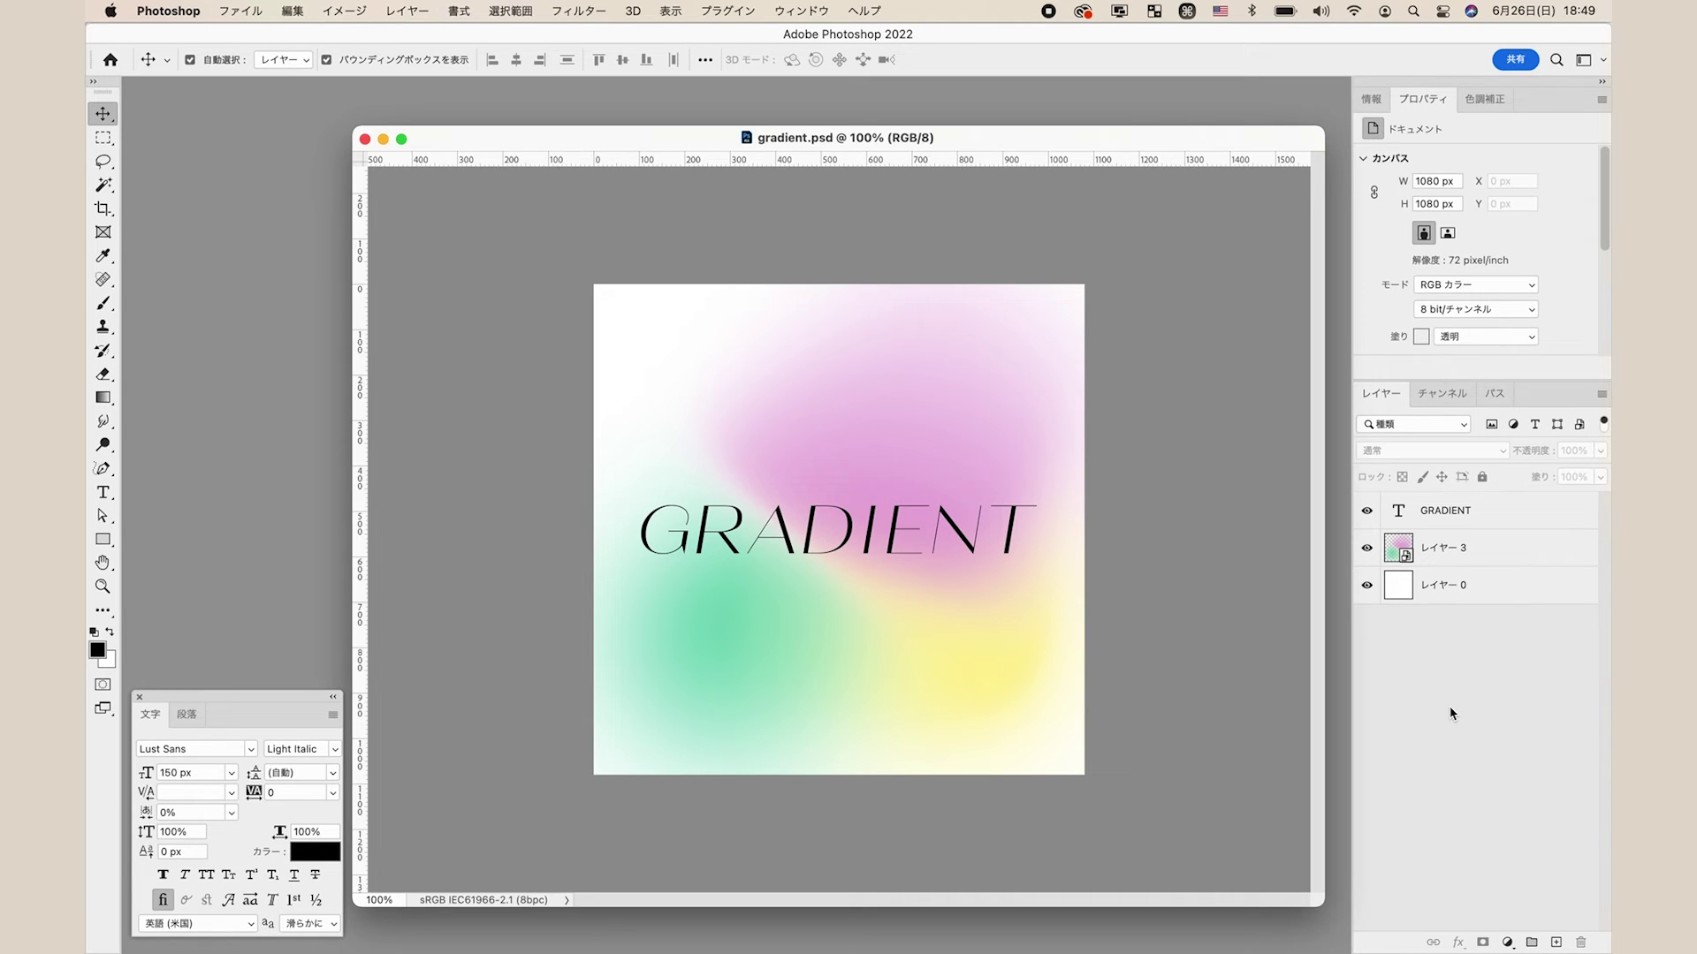
Step: Add a new layer below GRADIENT and fill it with black
{"action": "left_click", "coordinate": [1556, 942]}
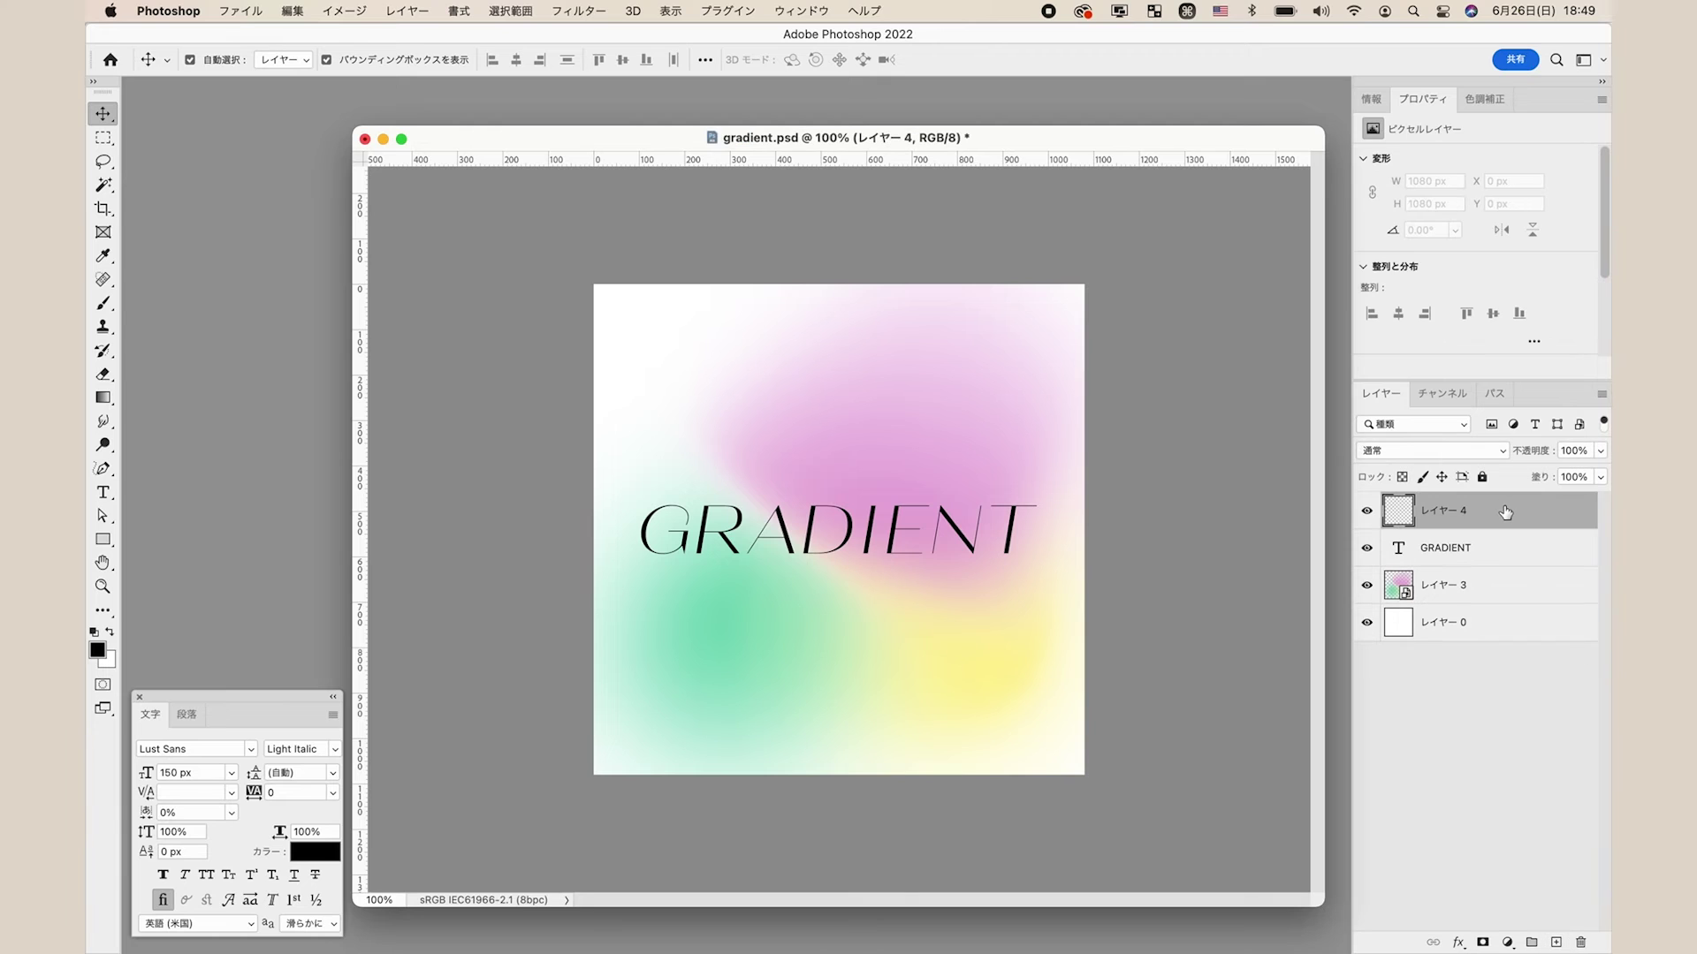
{"action": "left_click_drag", "start_coordinate": [1504, 513], "coordinate": [1548, 555]}
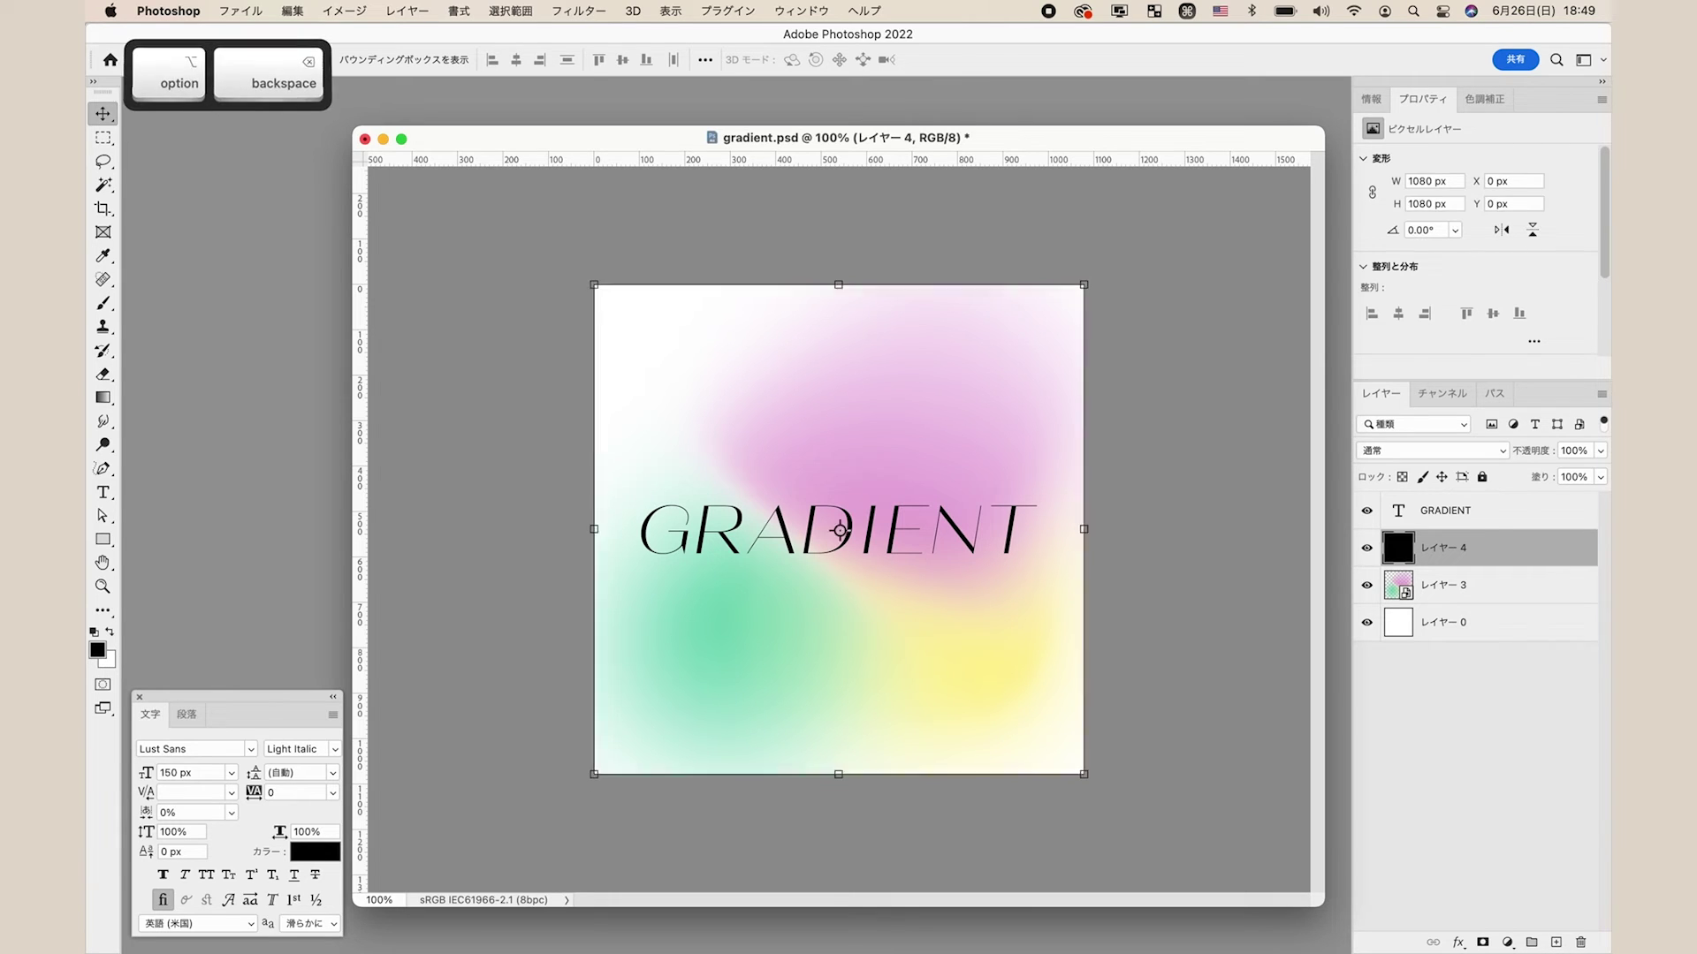
{"action": "key", "text": "alt+BackSpace"}
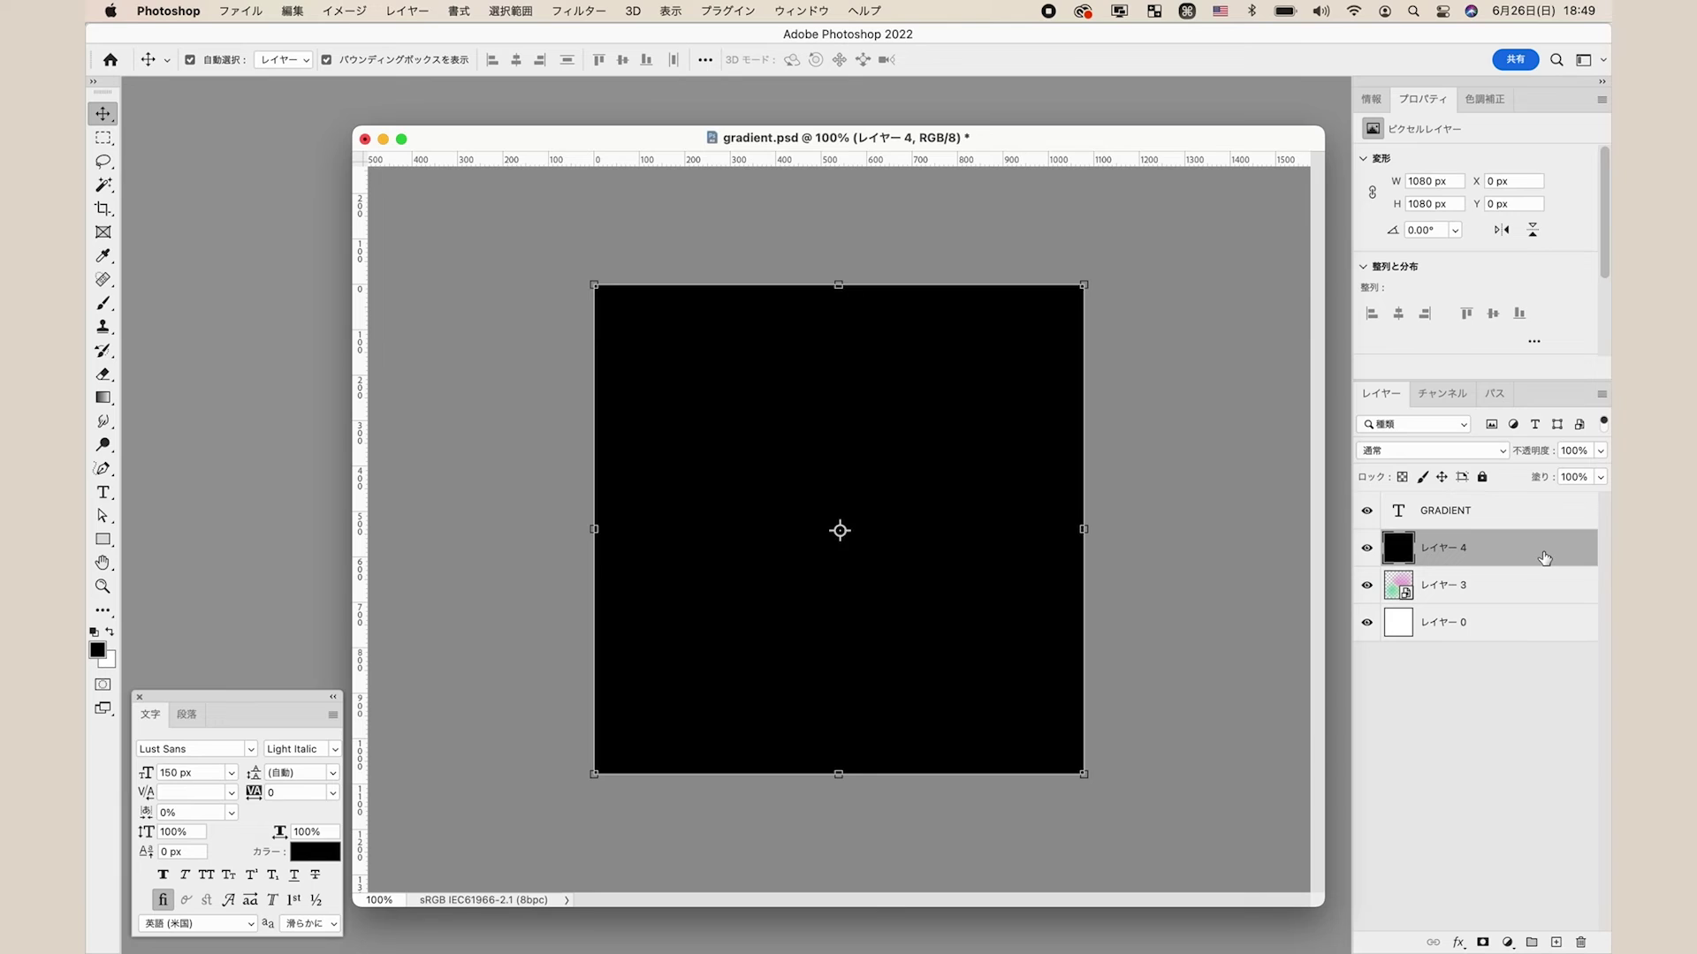
Step: Convert the black layer for smart filters and apply a fine-dot Mezzotint filter
{"action": "left_click", "coordinate": [580, 12]}
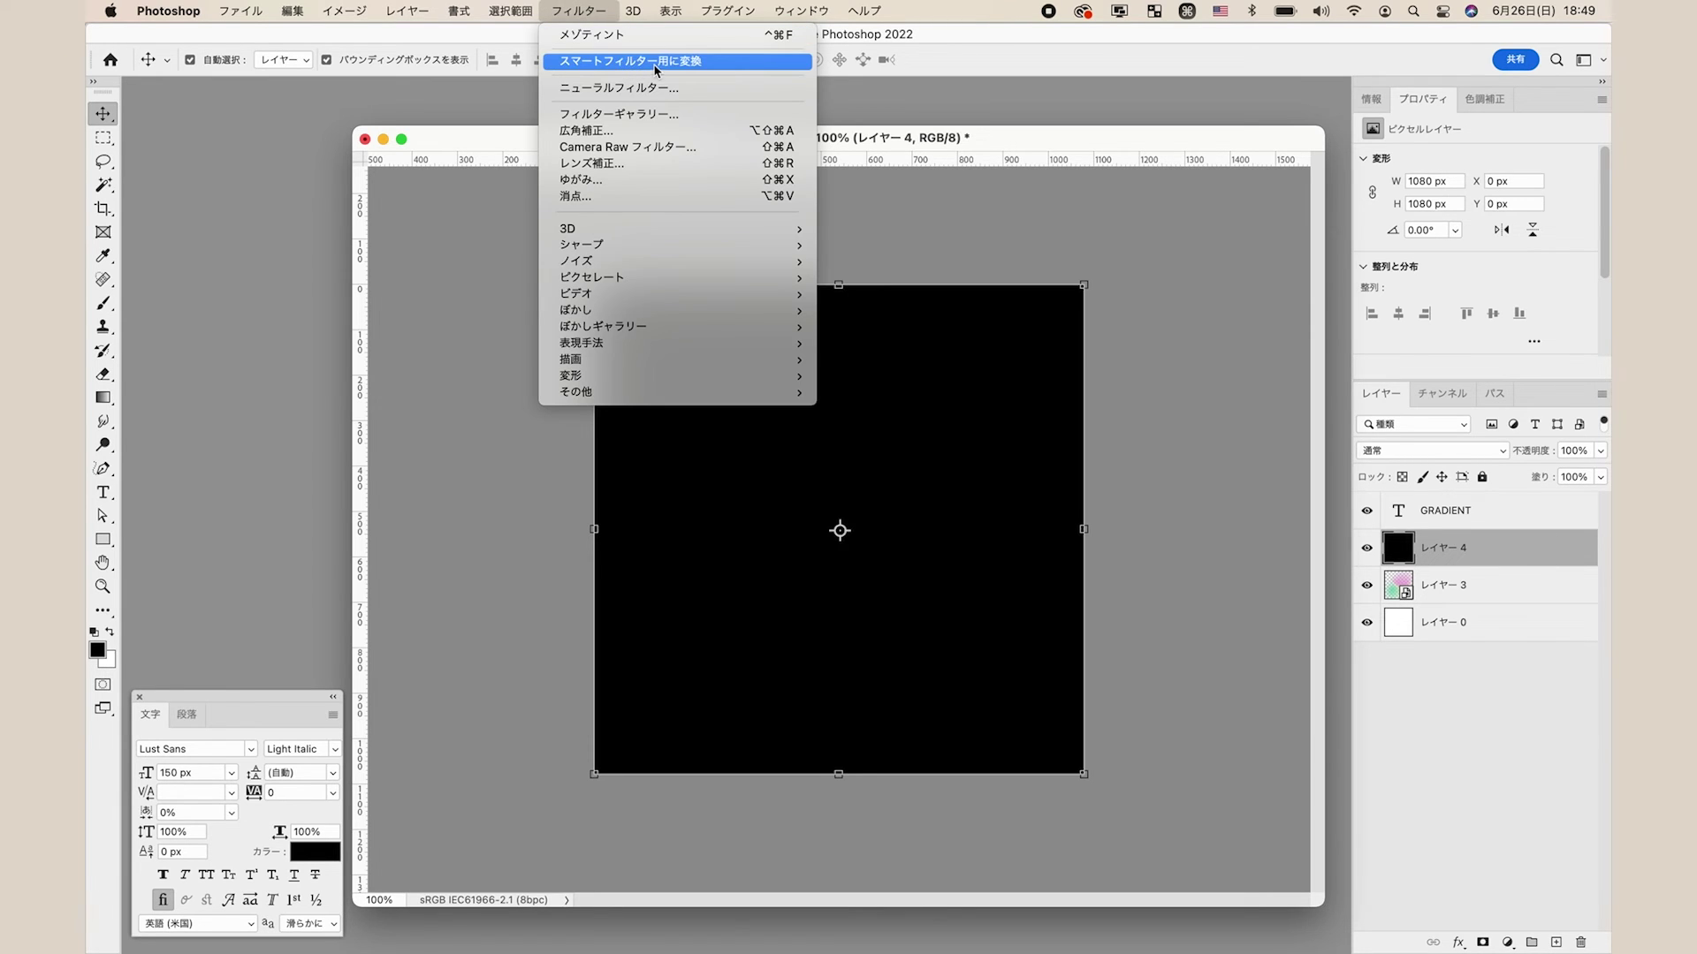
{"action": "left_click", "coordinate": [655, 62]}
{"action": "left_click", "coordinate": [579, 12]}
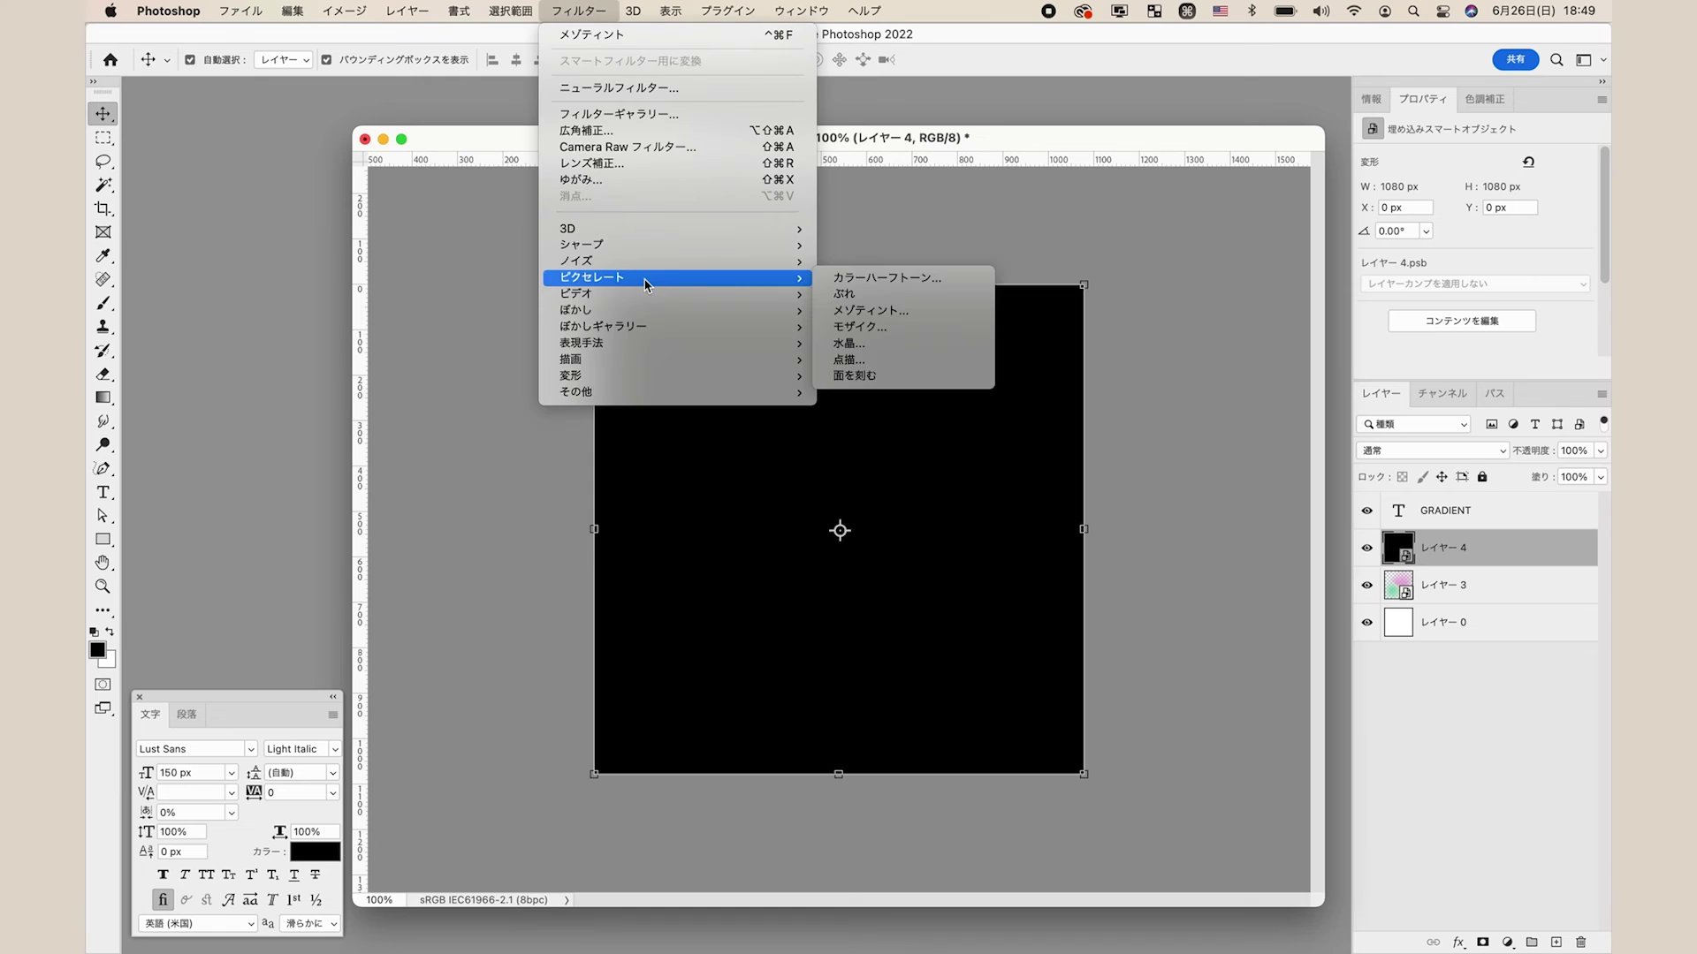
{"action": "left_click", "coordinate": [877, 318]}
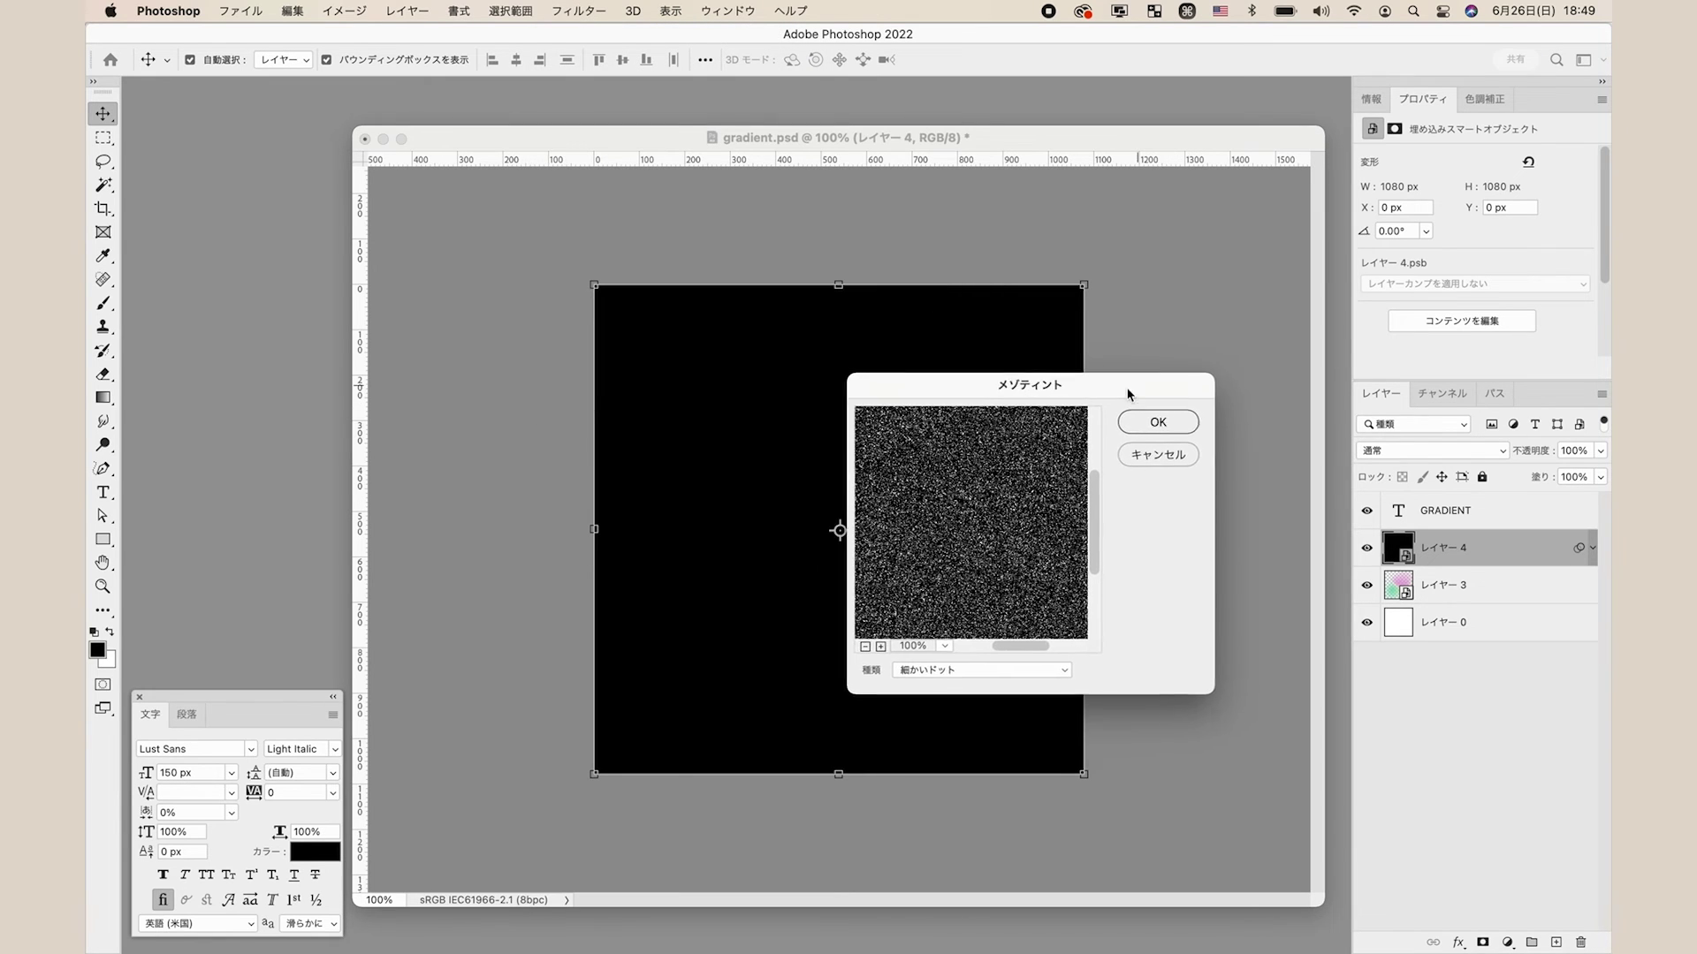
{"action": "left_click_drag", "start_coordinate": [1128, 394], "coordinate": [1104, 402]}
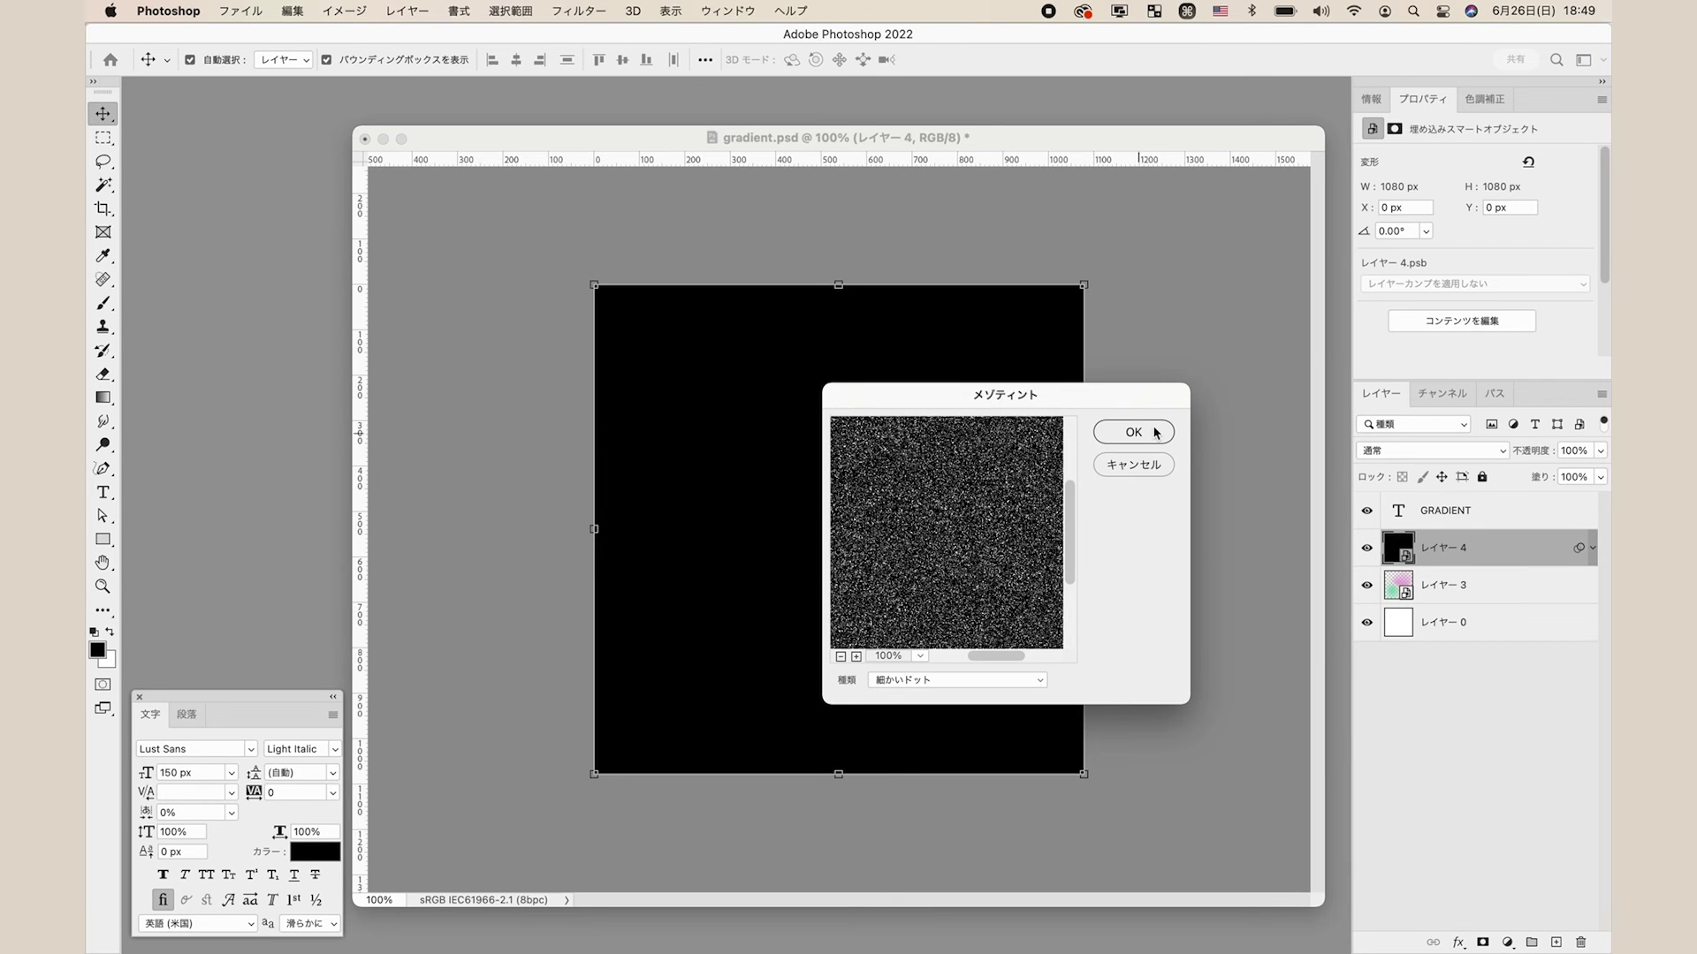
{"action": "left_click", "coordinate": [1155, 433]}
{"action": "left_click", "coordinate": [1454, 452]}
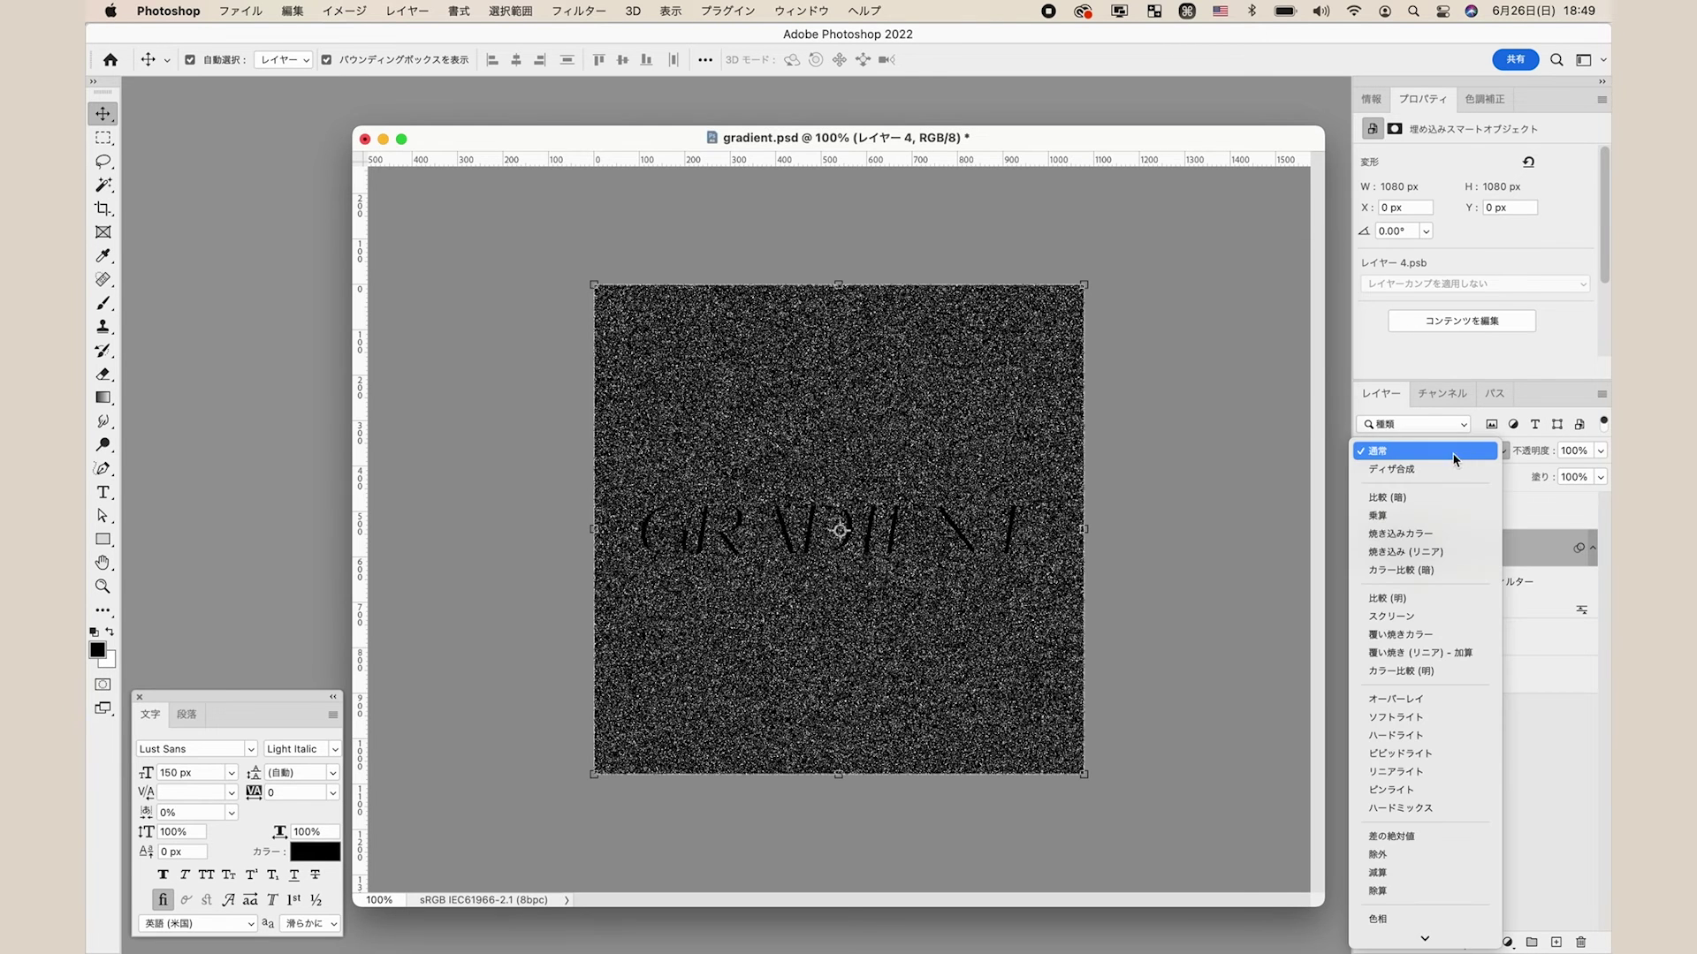
Step: Set the noise layer to Screen blend at 50% opacity and save gradient.psd
{"action": "left_click", "coordinate": [1392, 616]}
{"action": "left_click", "coordinate": [1581, 450]}
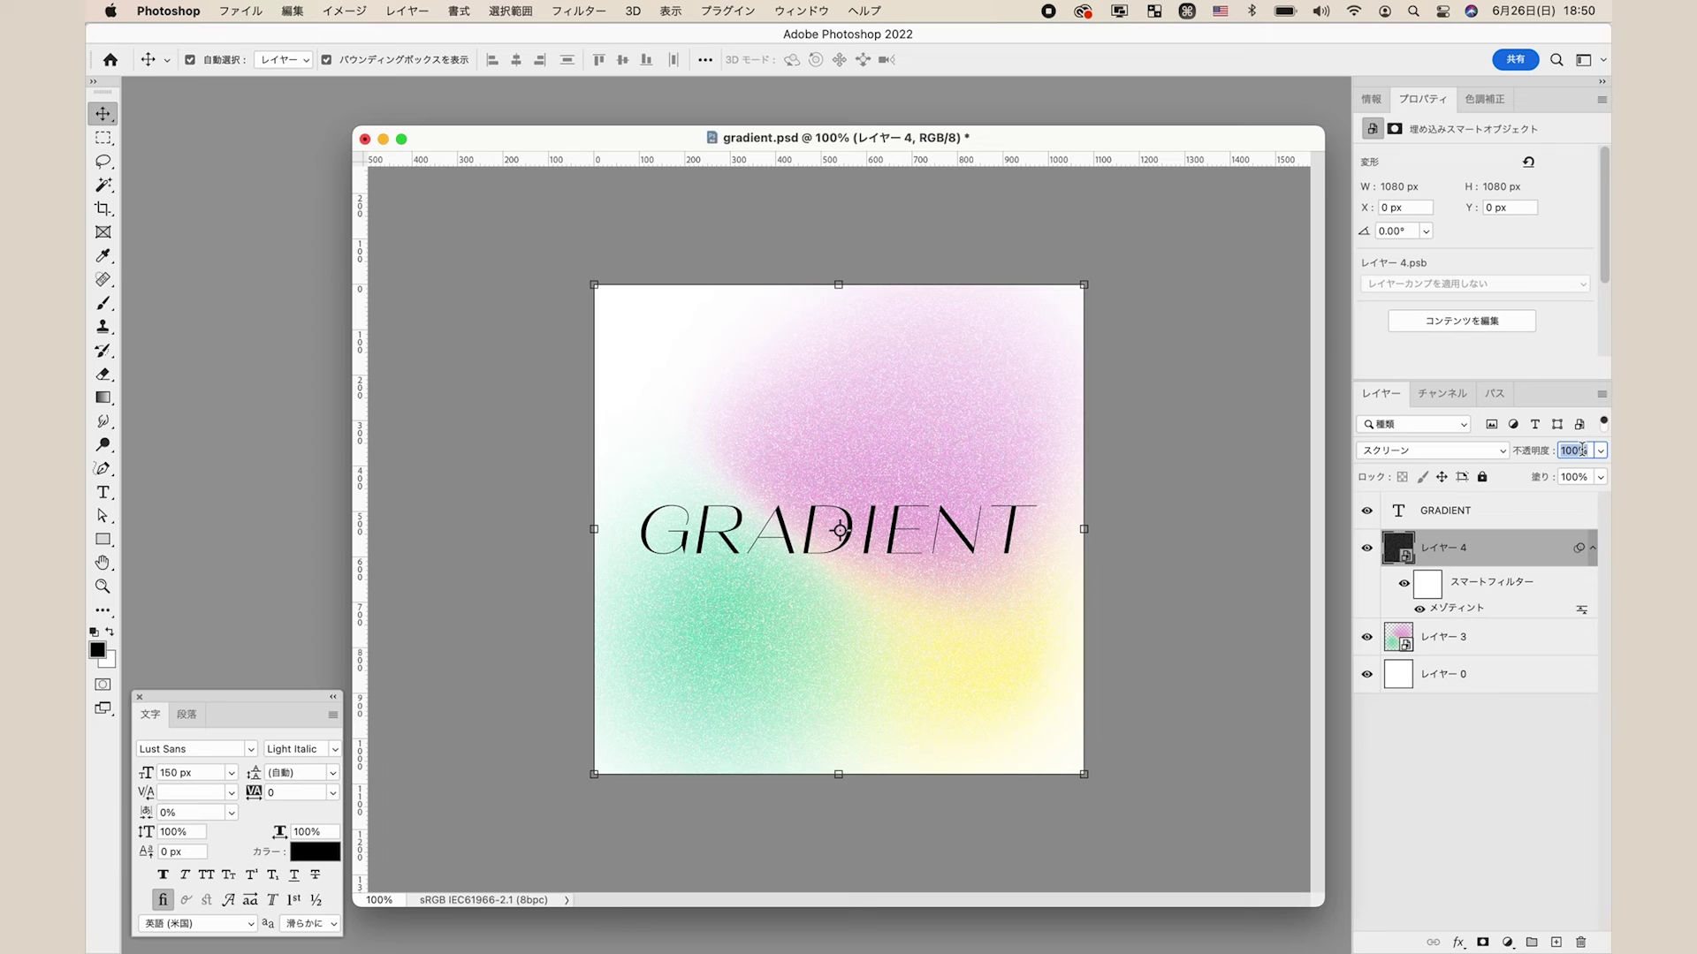
{"action": "type", "text": "50"}
{"action": "left_click", "coordinate": [1523, 798]}
{"action": "key", "text": "cmd+s"}
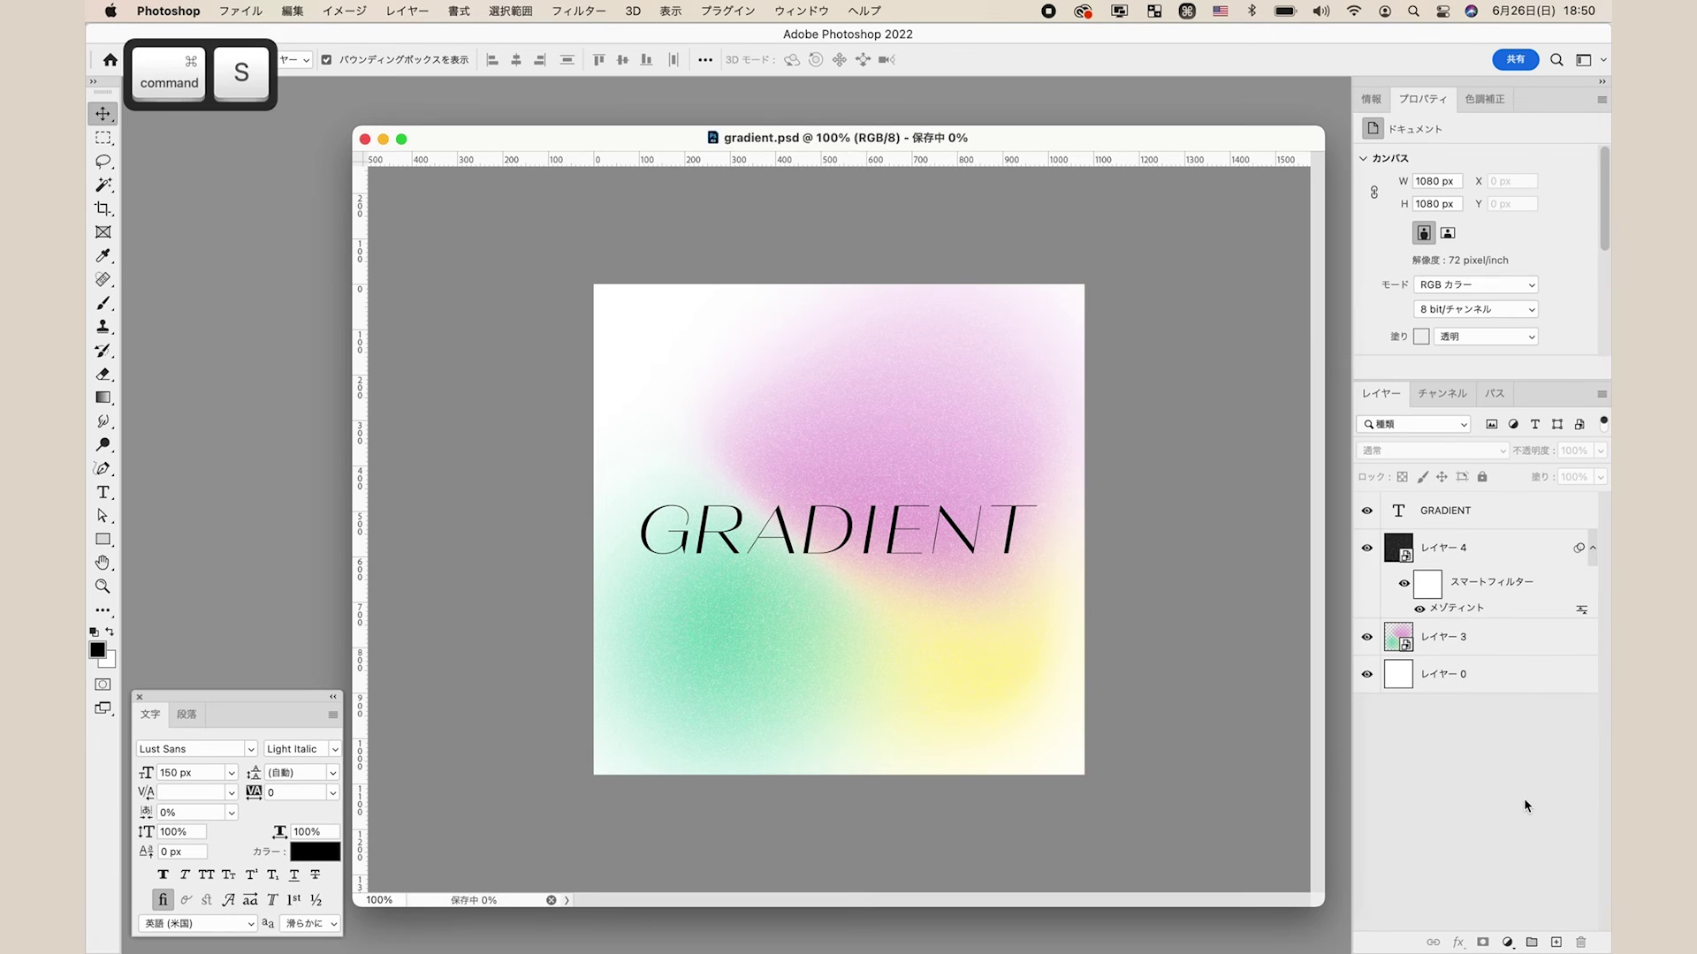
{"action": "left_click", "coordinate": [1591, 549]}
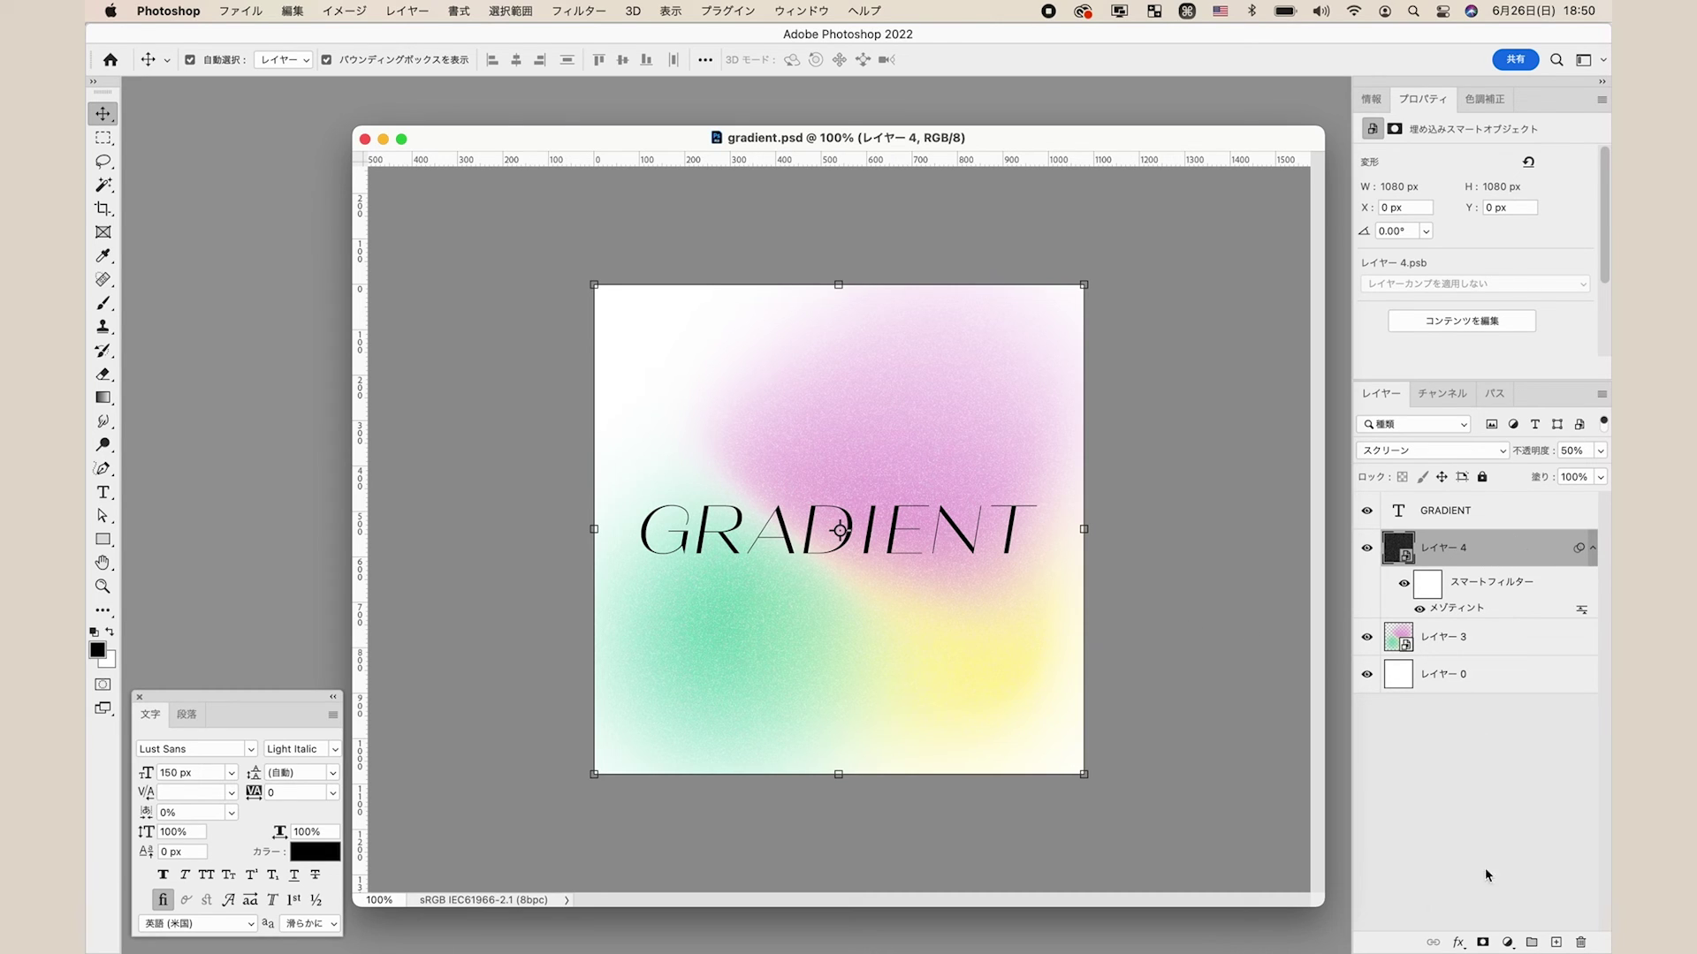
Step: Add a layer mask to the noise layer and brush black over its edge grain
{"action": "left_click", "coordinate": [1484, 943]}
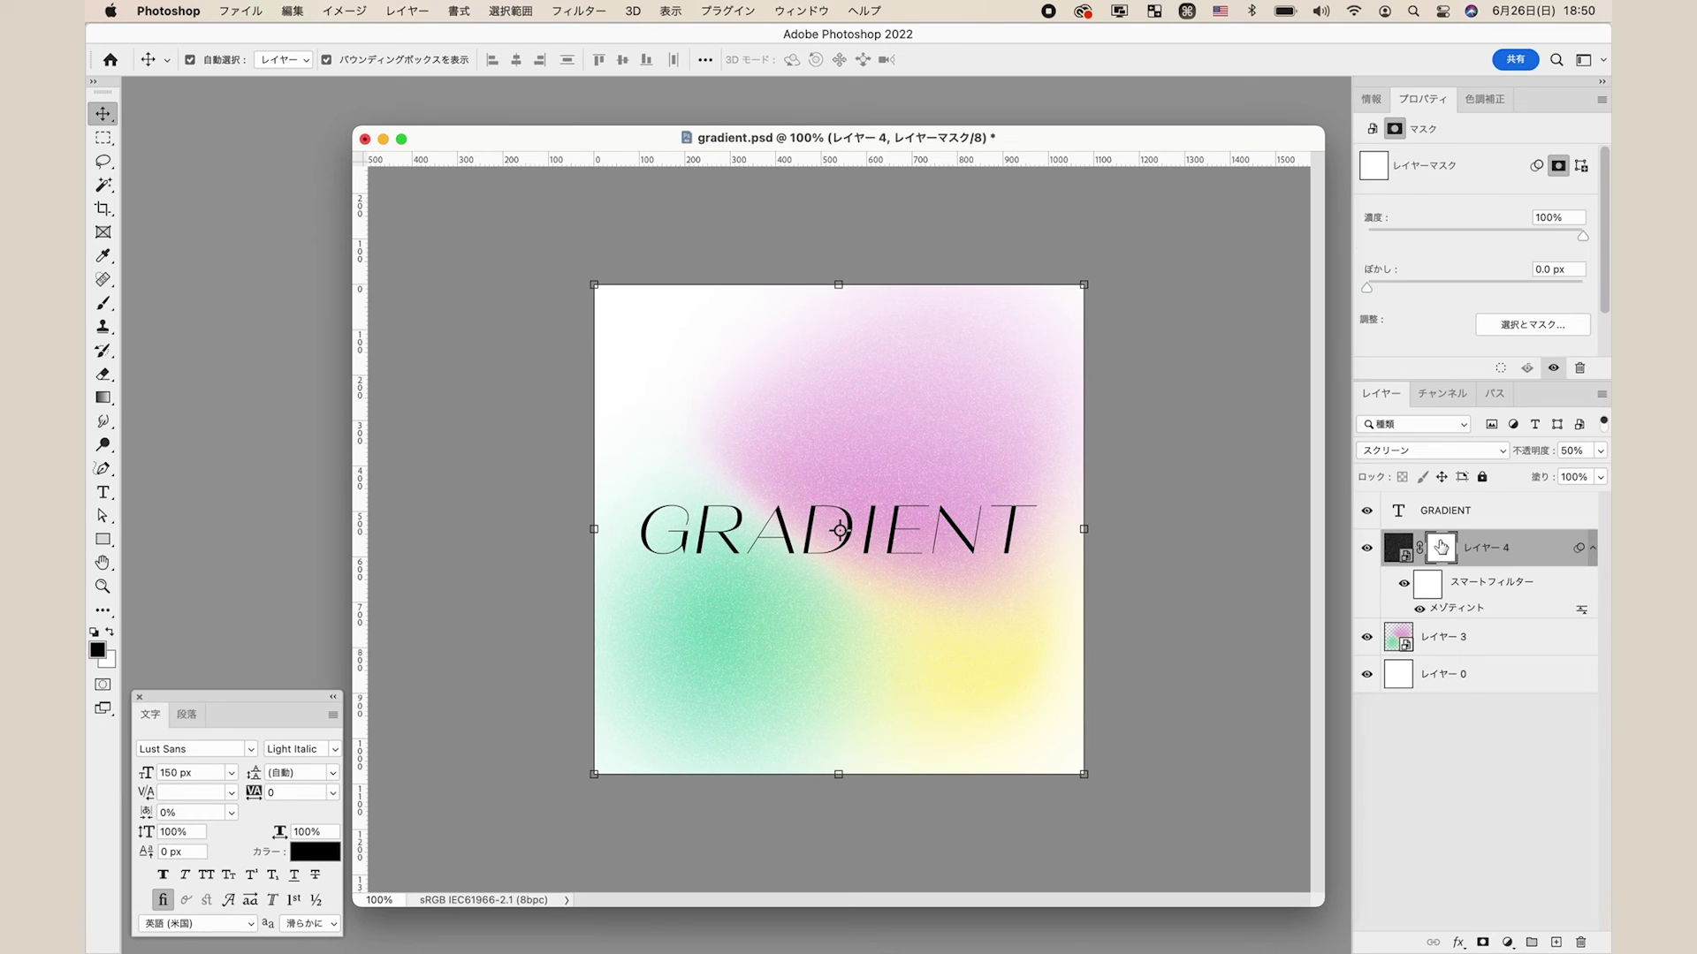
{"action": "left_click", "coordinate": [110, 307]}
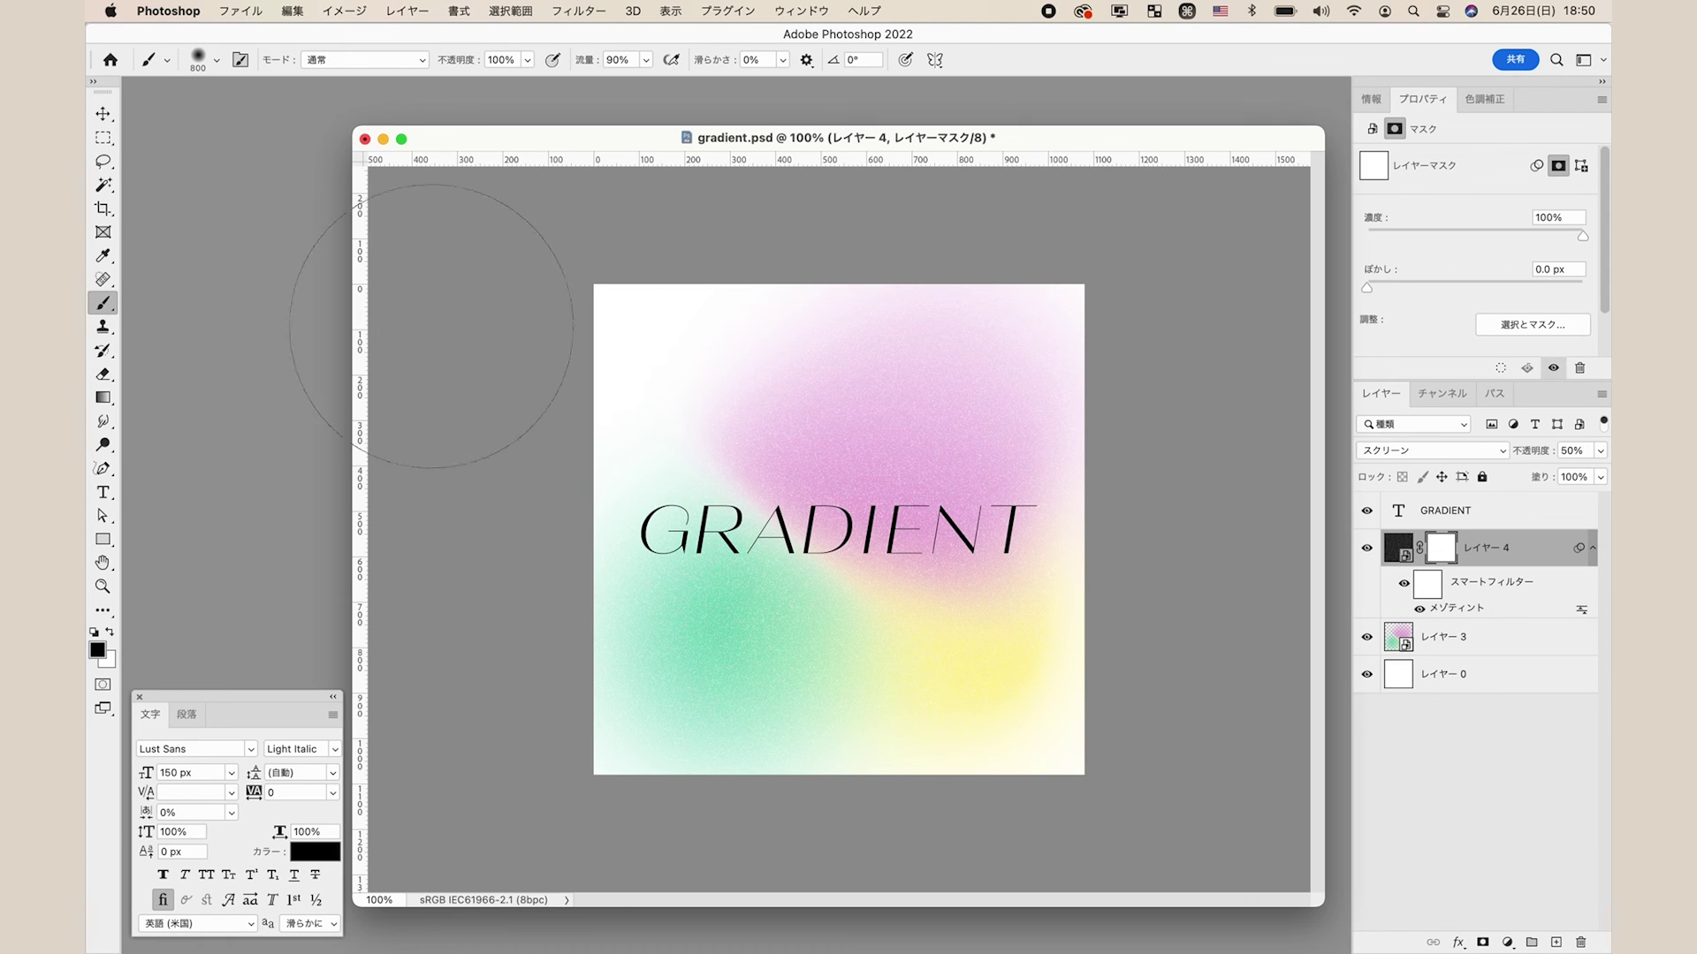
{"action": "mouse_move", "coordinate": [1316, 491]}
{"action": "left_mouse_down"}
{"action": "mouse_move", "coordinate": [1120, 757]}
{"action": "mouse_move", "coordinate": [1249, 796]}
{"action": "mouse_move", "coordinate": [1206, 504]}
{"action": "left_mouse_up"}
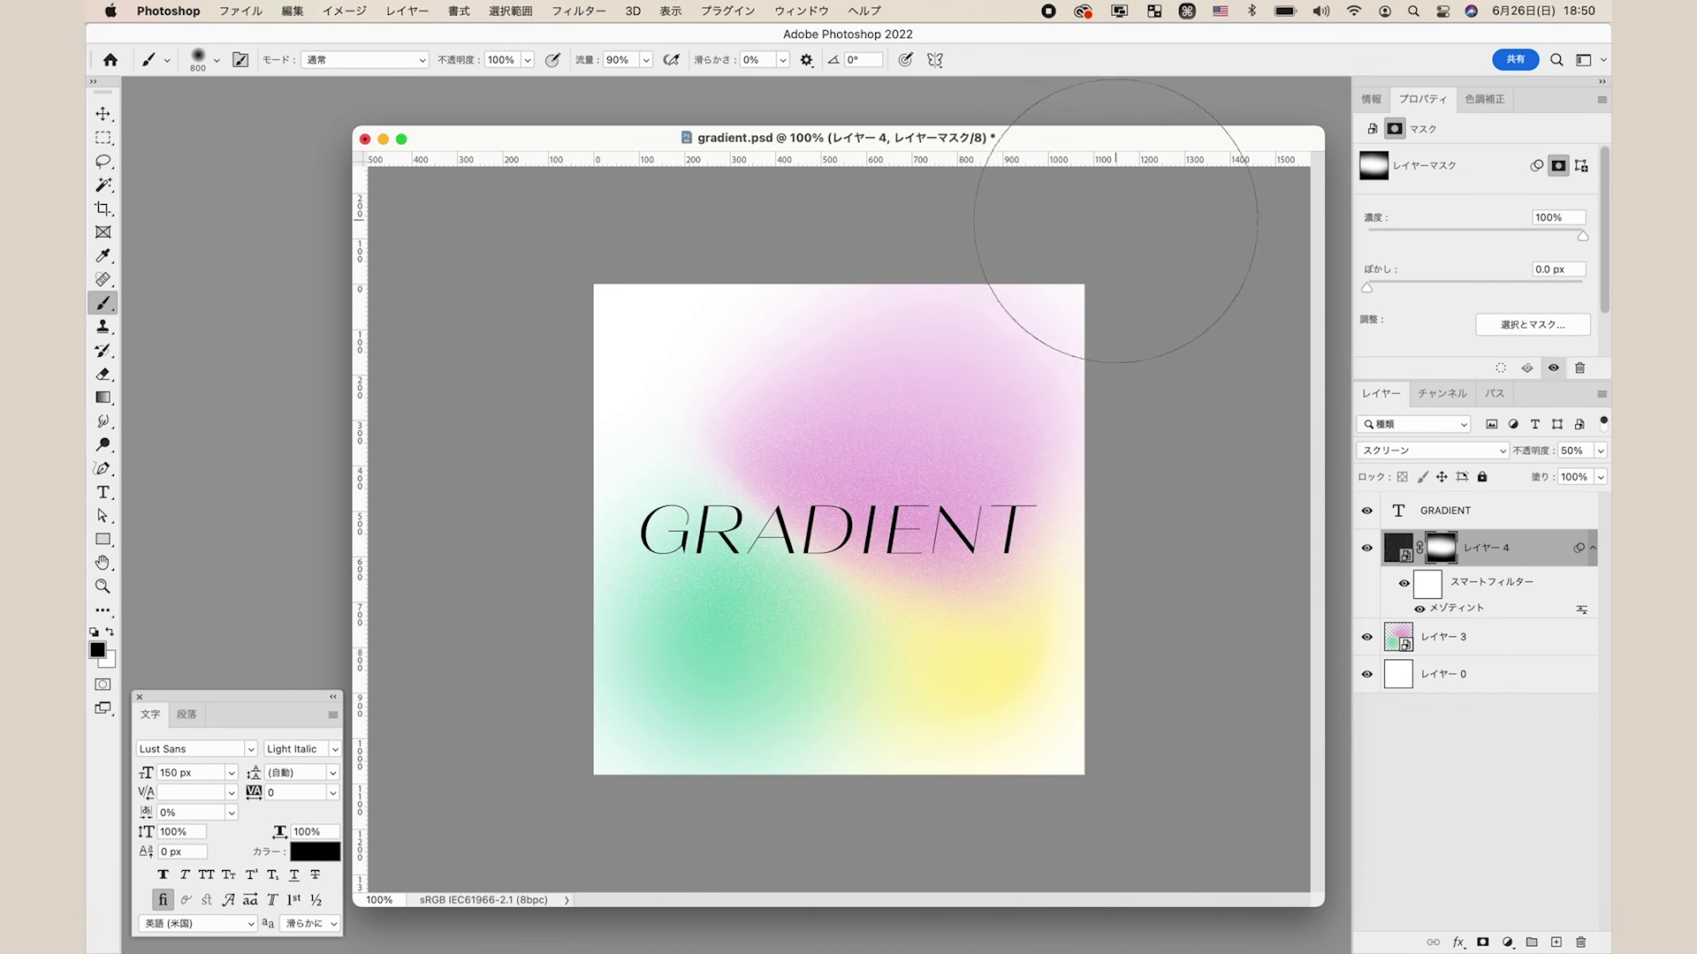
Step: Return to the Move tool, deselect the noise layer, and save the document
{"action": "left_click", "coordinate": [106, 114]}
{"action": "left_click", "coordinate": [1499, 778]}
{"action": "key", "text": "super+s"}
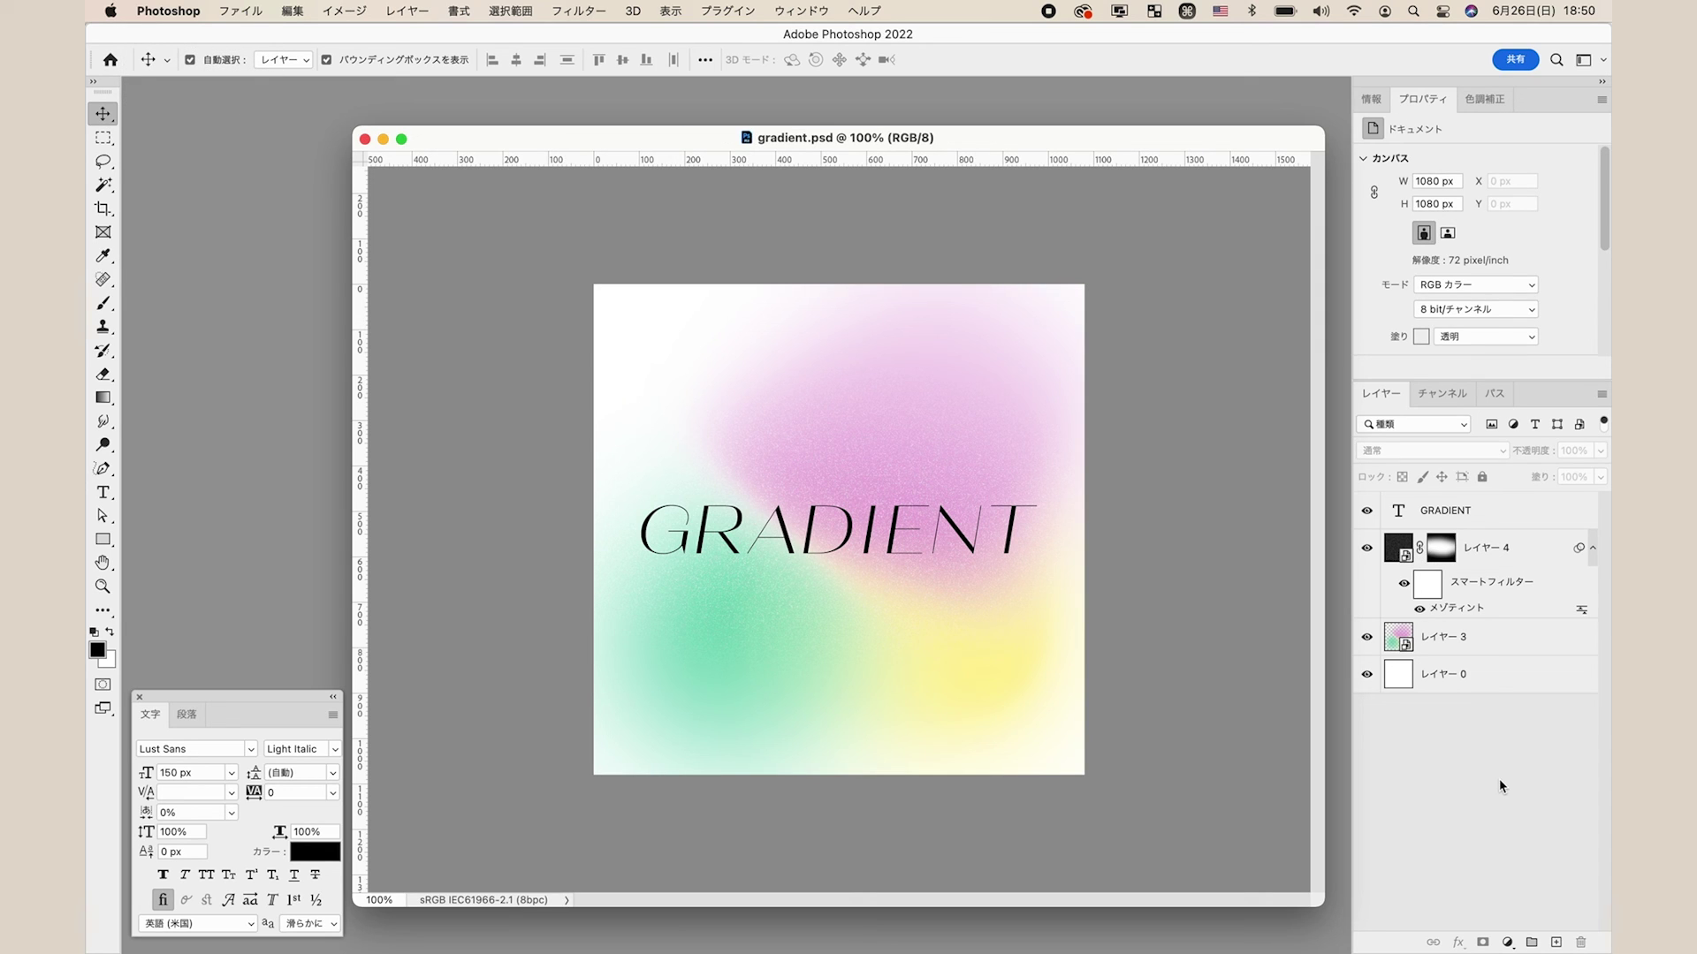